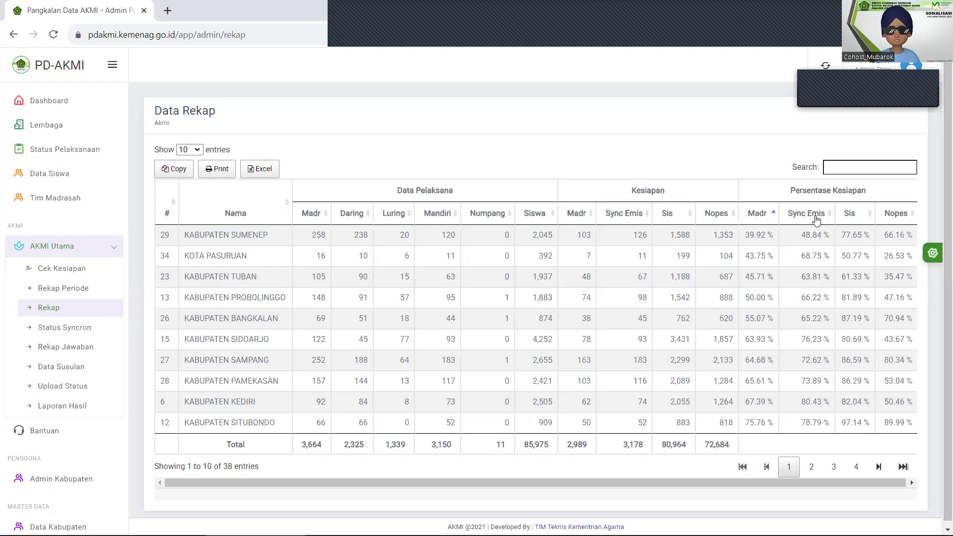
Sort the recap table by the Madr column under Persentase Kesiapan from highest to lowest.
click(755, 217)
click(756, 217)
click(755, 216)
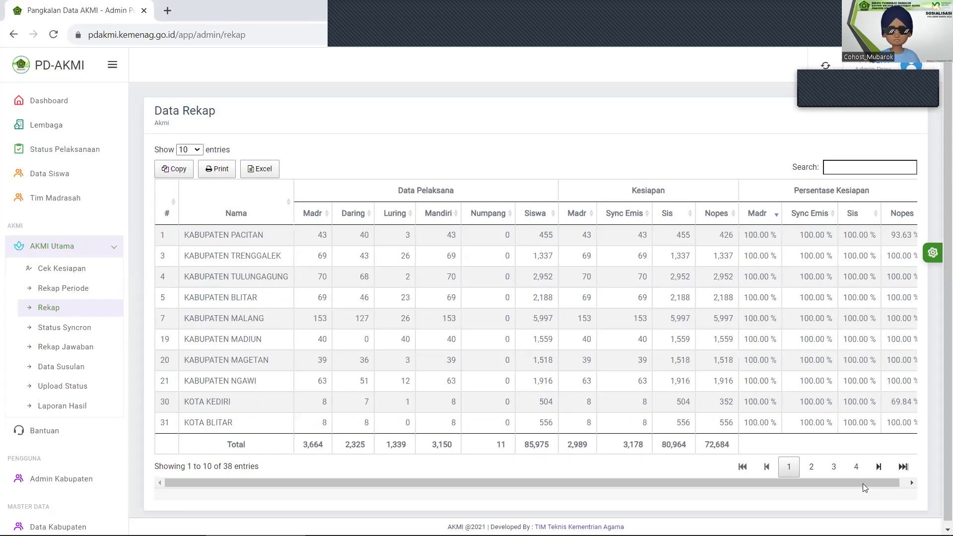
drag(871, 480, 896, 244)
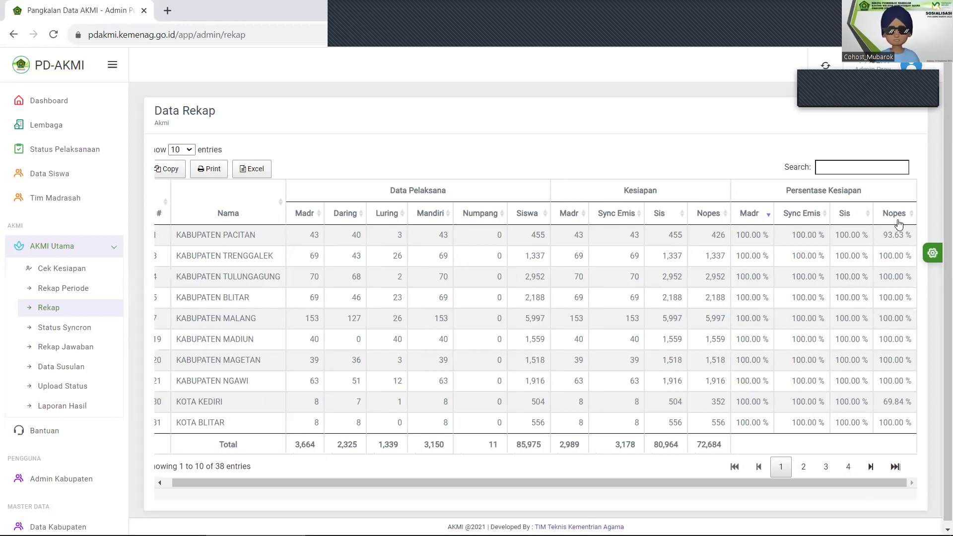
Order the recap by the Nopes percentage within the Madr sorting and examine the percentages on page 2.
click(901, 221)
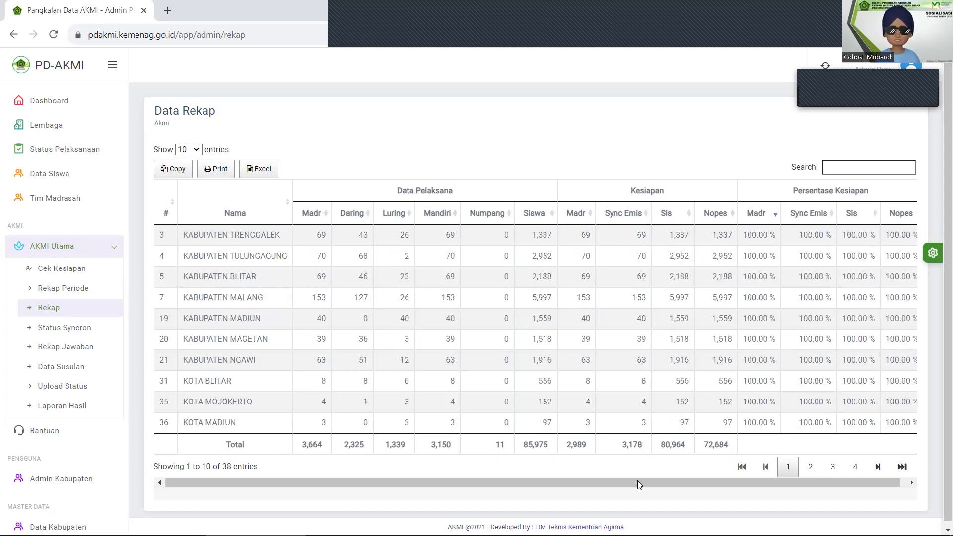
drag(774, 485, 897, 370)
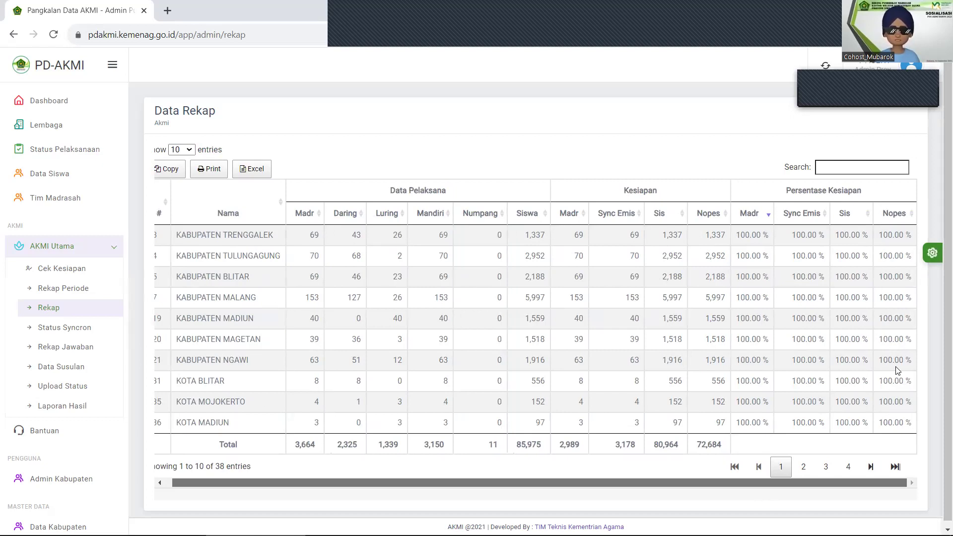
click(804, 467)
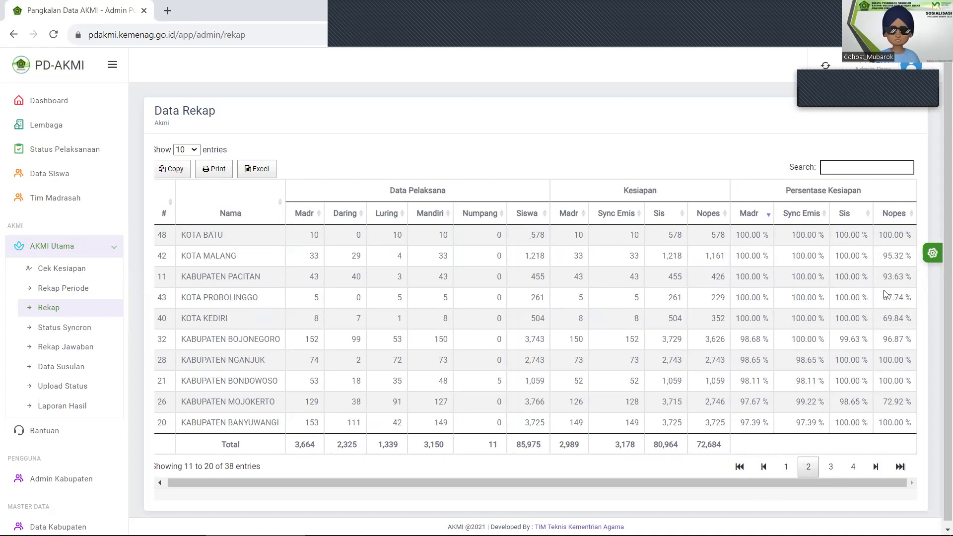
drag(885, 257, 915, 262)
Highlight the 4 - 15 September 2023 period in the dashboard's Pendataan AKMI Utama notice, and reopen the AKMI Utama Rekap page.
click(81, 113)
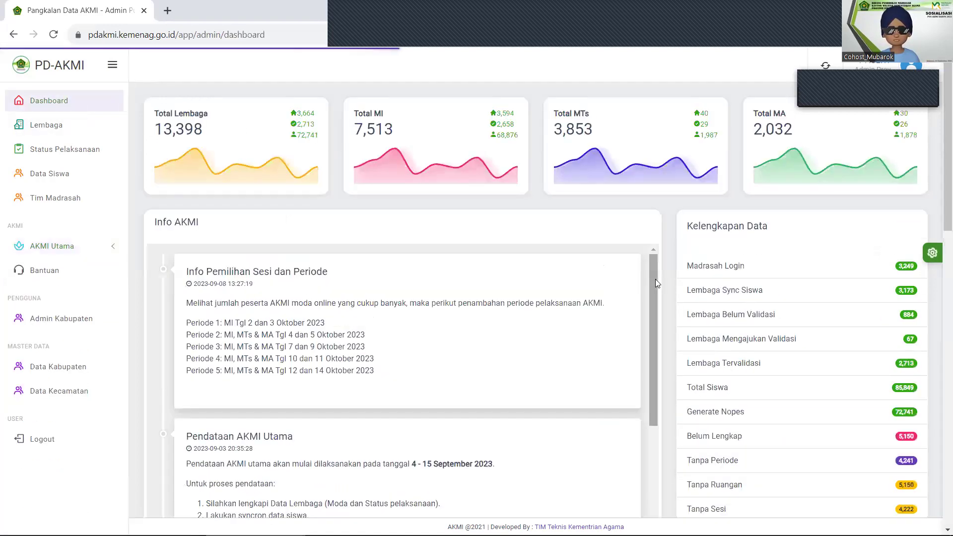
drag(658, 301, 367, 366)
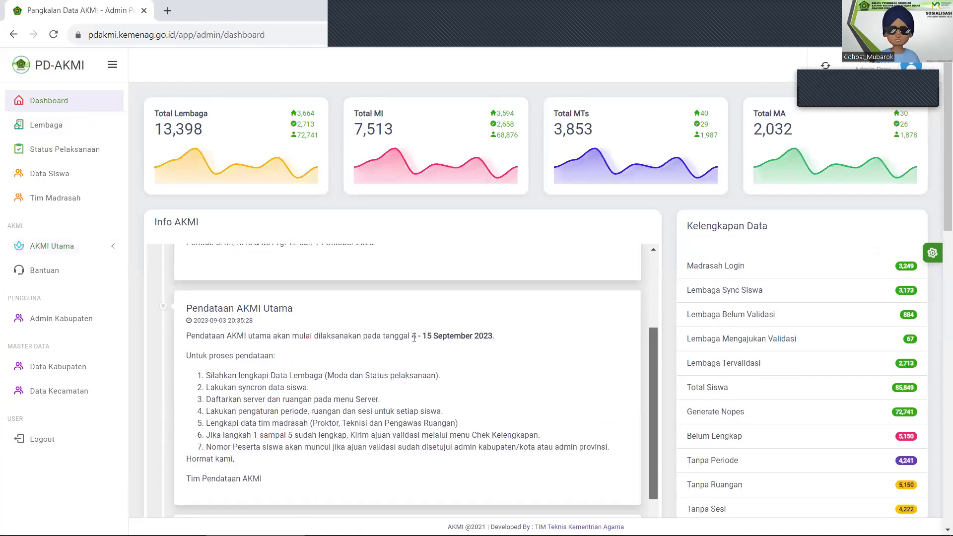
drag(411, 336, 502, 344)
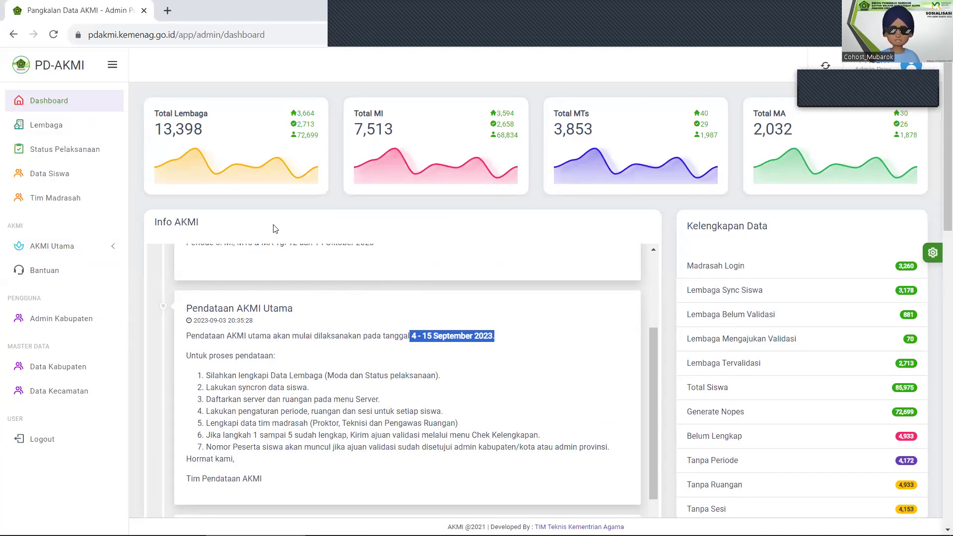
click(97, 246)
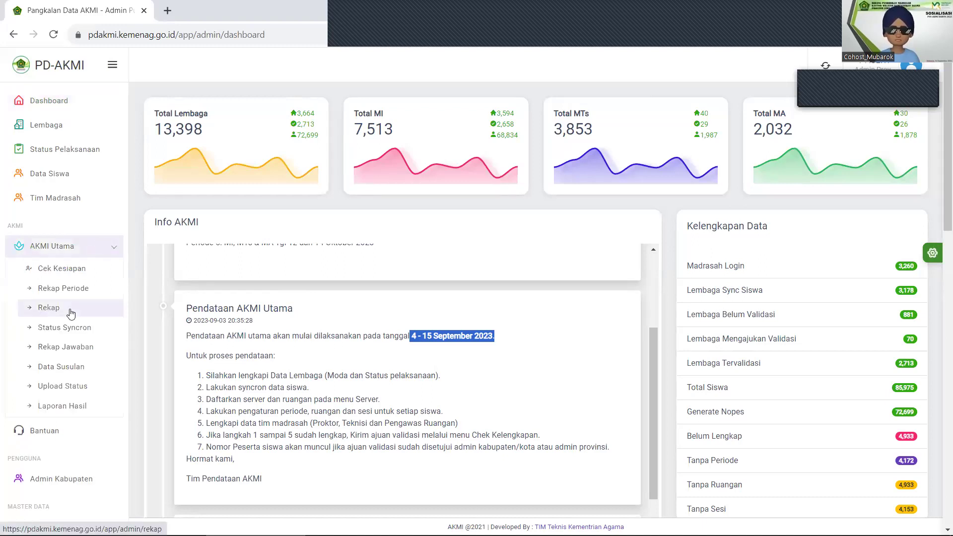
click(70, 310)
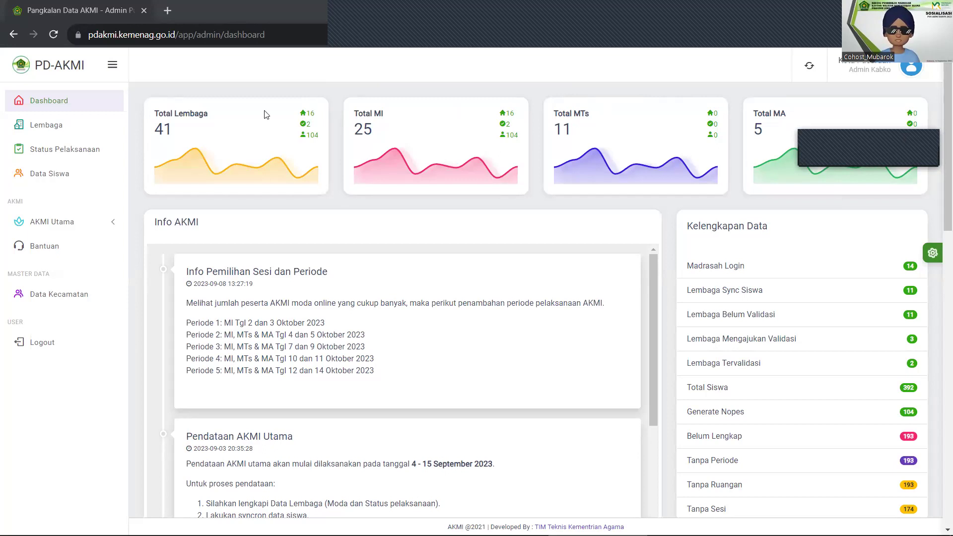
Open Status Pelaksanaan and filter the madrasahs by the status Belum Mengajukan.
click(71, 149)
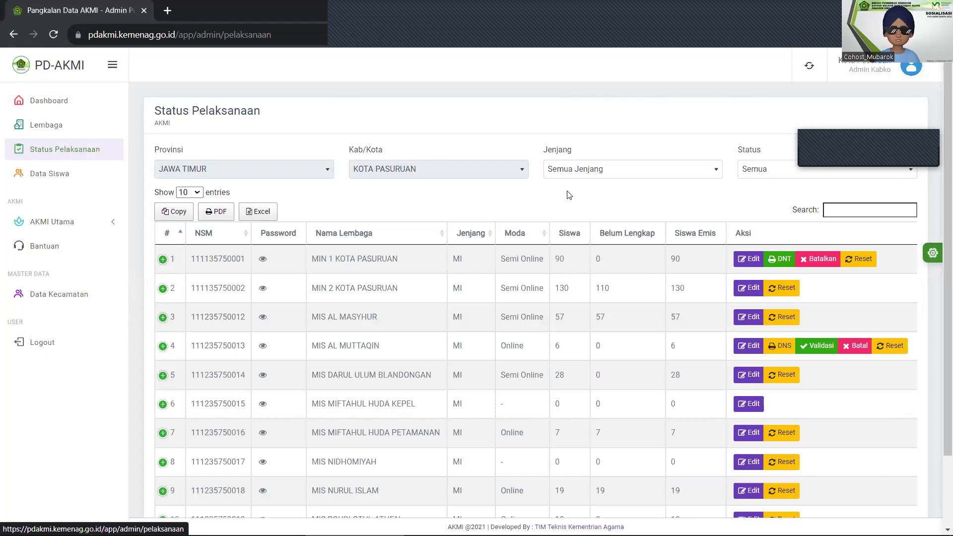
click(780, 177)
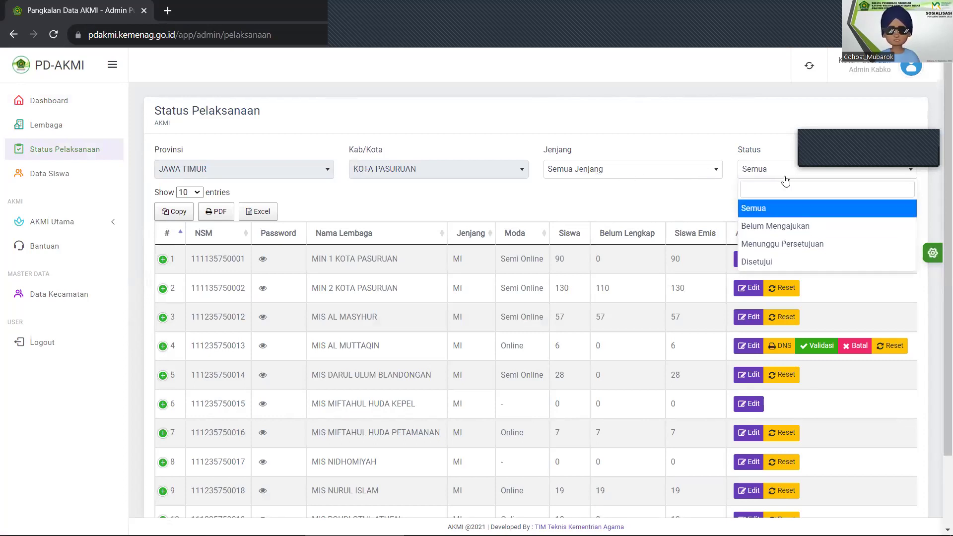
click(802, 226)
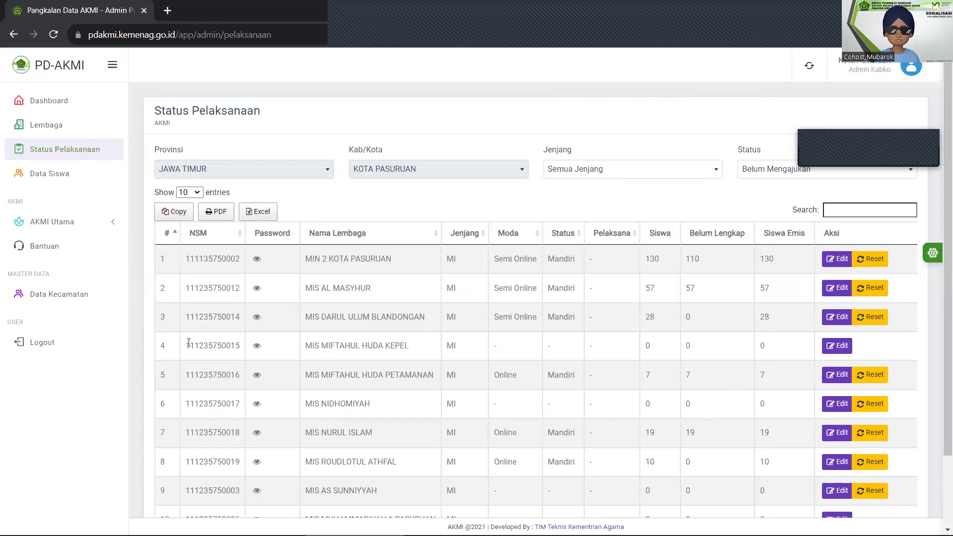
Highlight the MIS MIFTAHUL HUDA KEPEL row and look through the rest of the Belum Mengajukan list.
drag(396, 342, 777, 350)
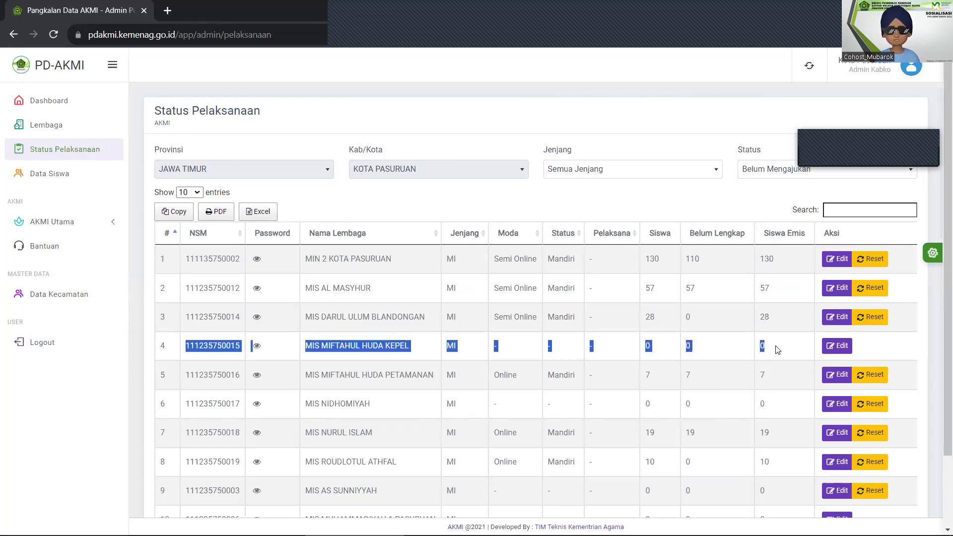
click(778, 350)
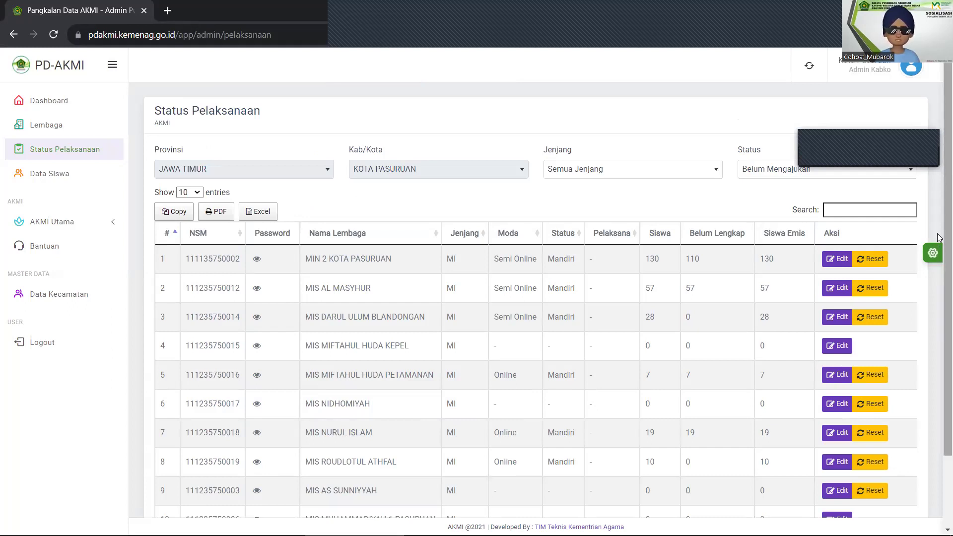
scroll(940, 318, down, 2)
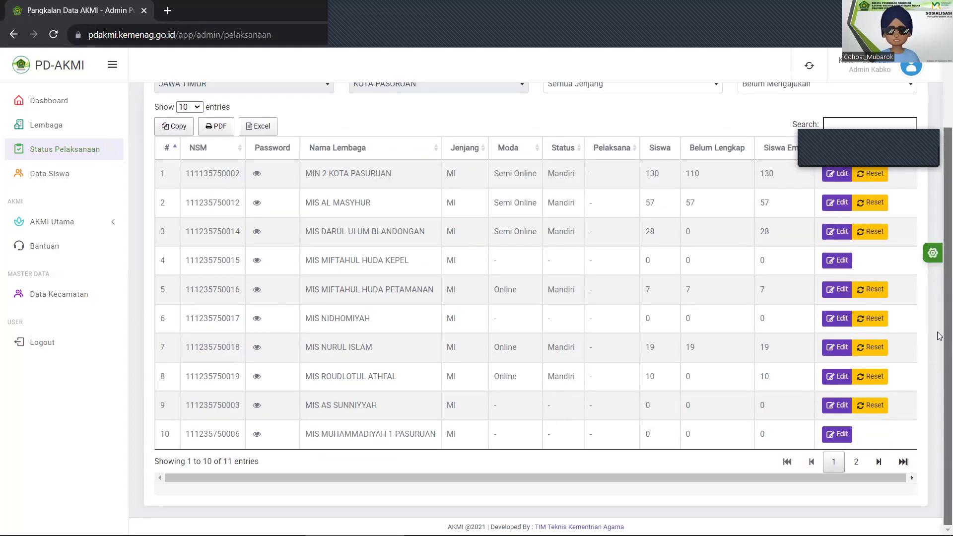
scroll(939, 336, up, 2)
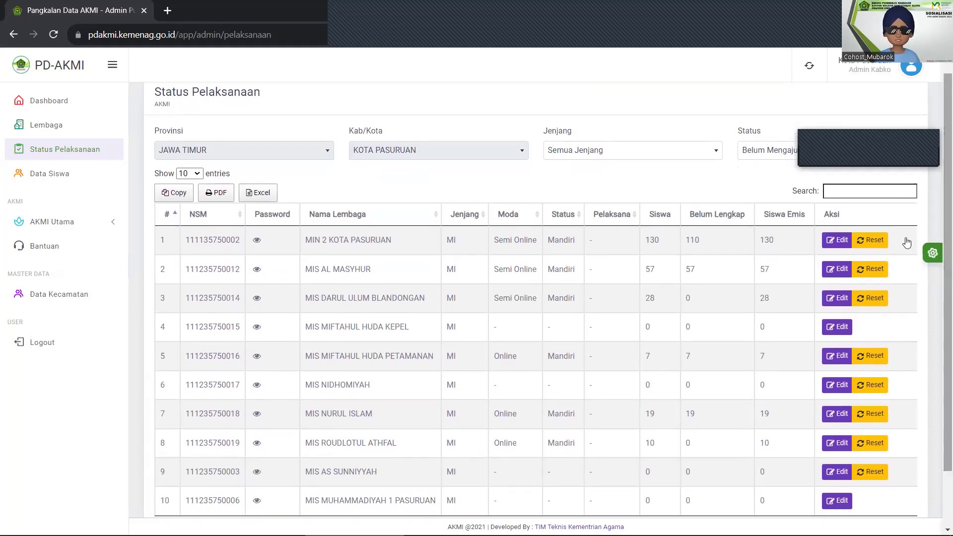
Filter the Status Pelaksanaan list by the status Menunggu Persetujuan.
click(772, 151)
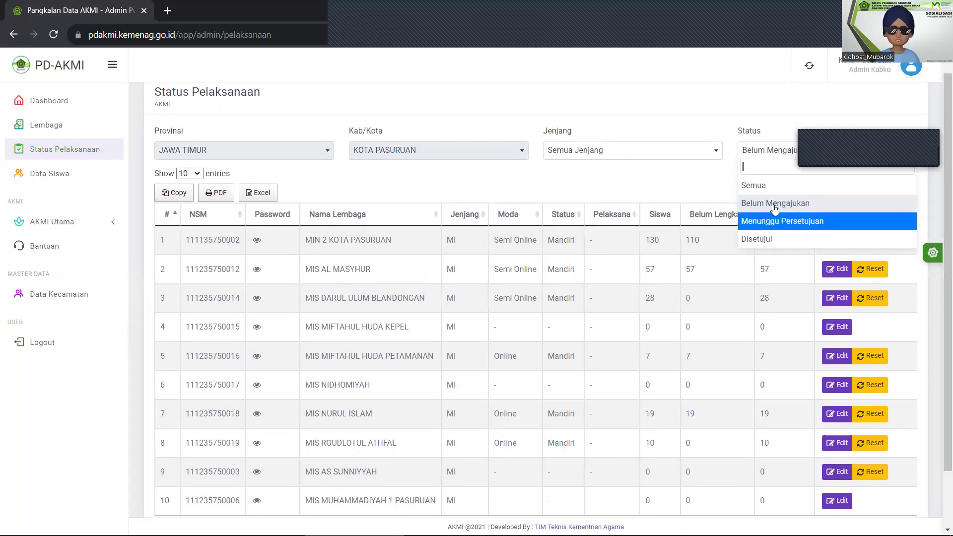
click(815, 221)
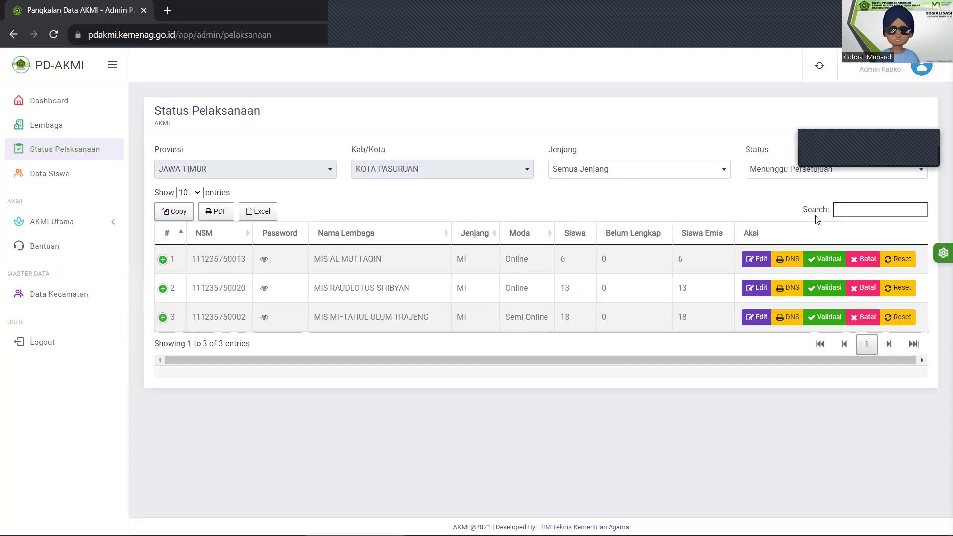
click(770, 179)
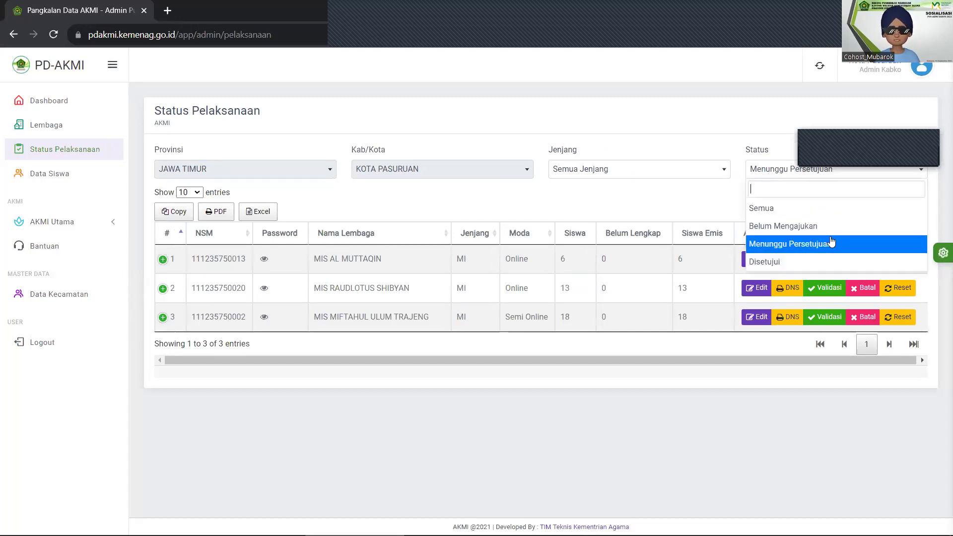
click(829, 245)
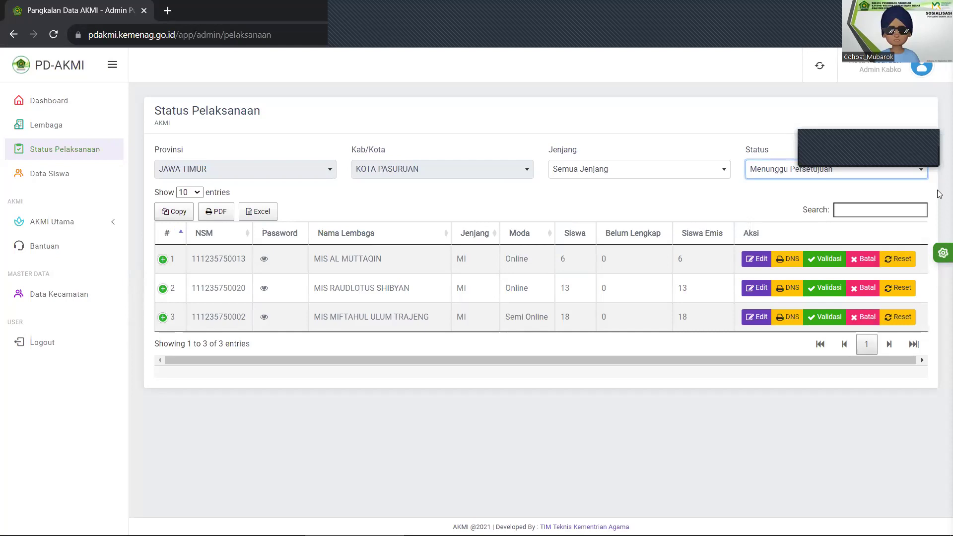
Review the temporary nomination list (DNS) of MIS AL MUTTAQIN and close the preview.
click(789, 260)
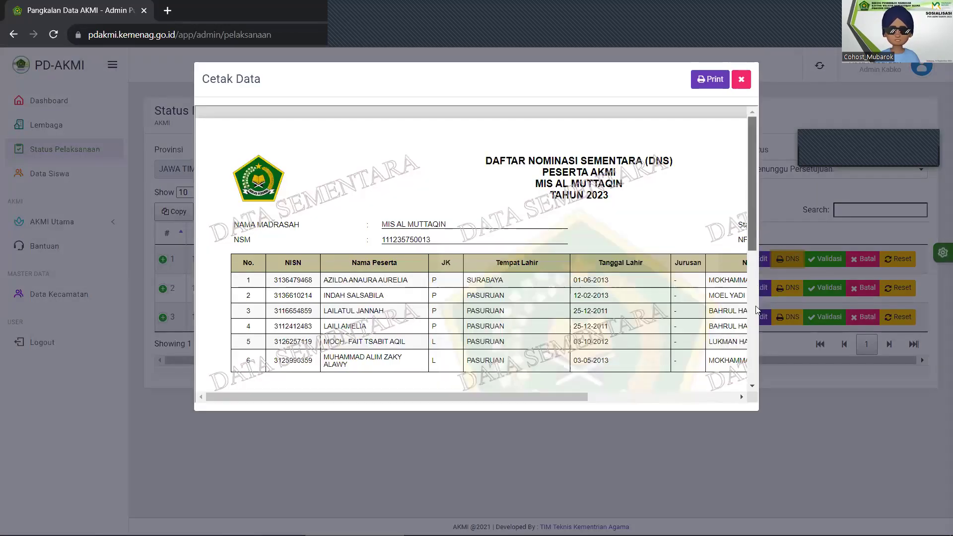
mouse_move(753, 194)
mouse_down()
mouse_move(753, 303)
mouse_move(755, 200)
mouse_up()
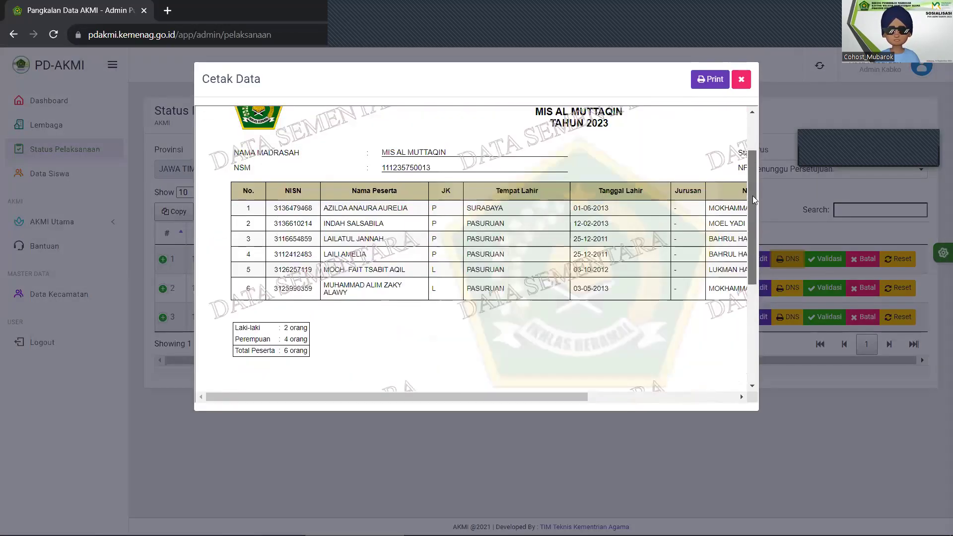
scroll(755, 199, up, 1)
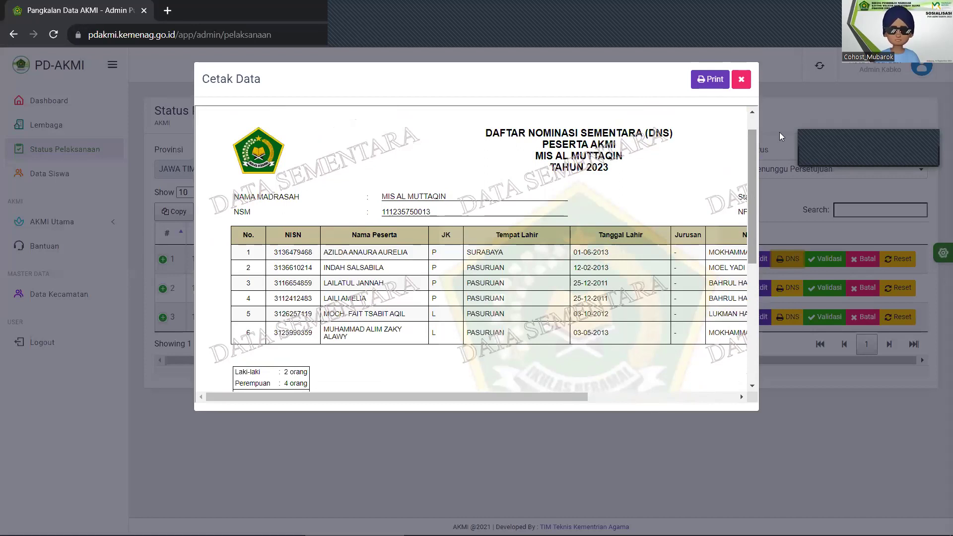
click(742, 80)
Validate and approve the data of MIS AL MUTTAQIN, and filter the list by the status Disetujui.
click(821, 262)
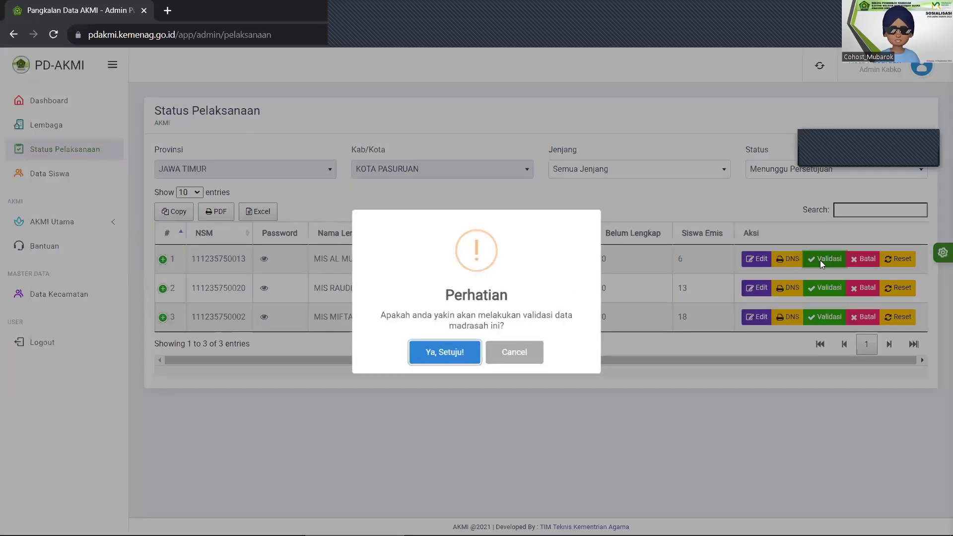
key(Return)
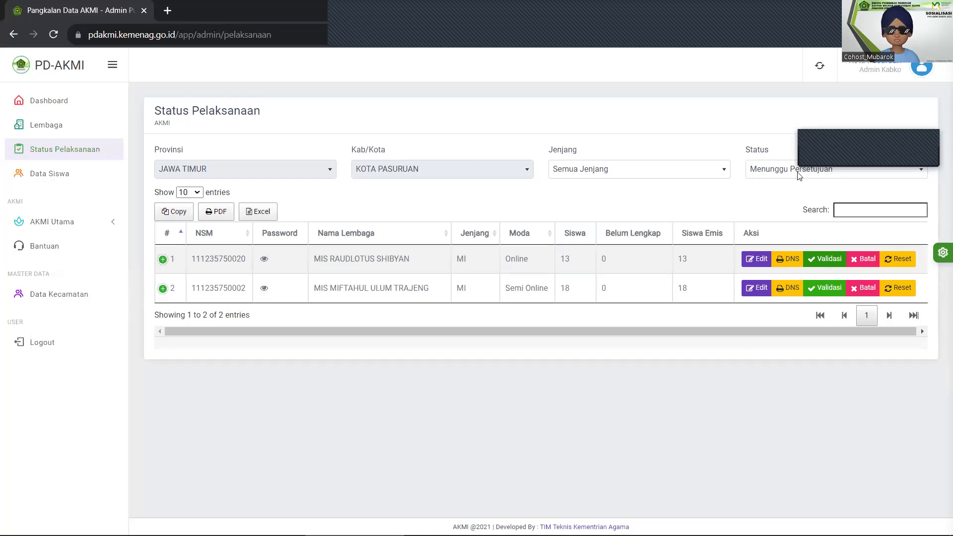
click(836, 169)
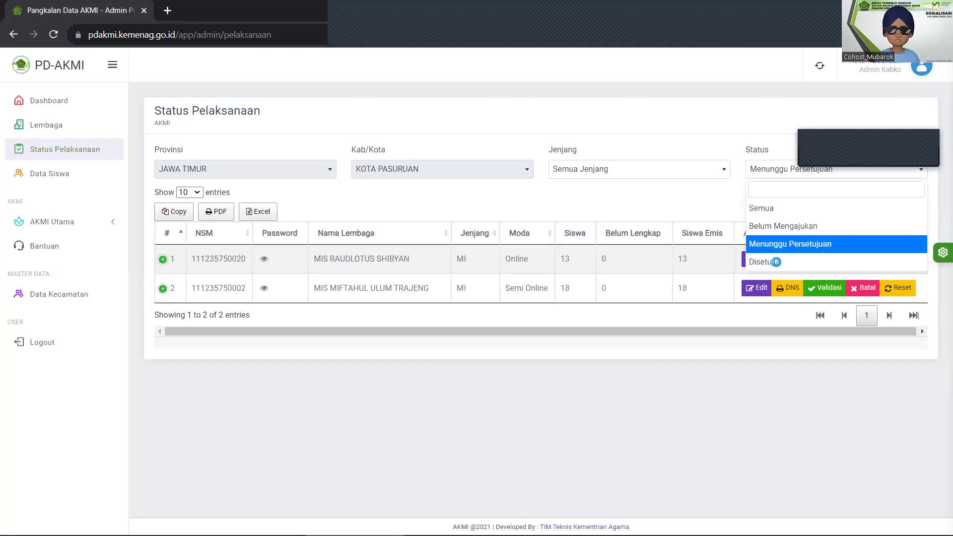
click(776, 262)
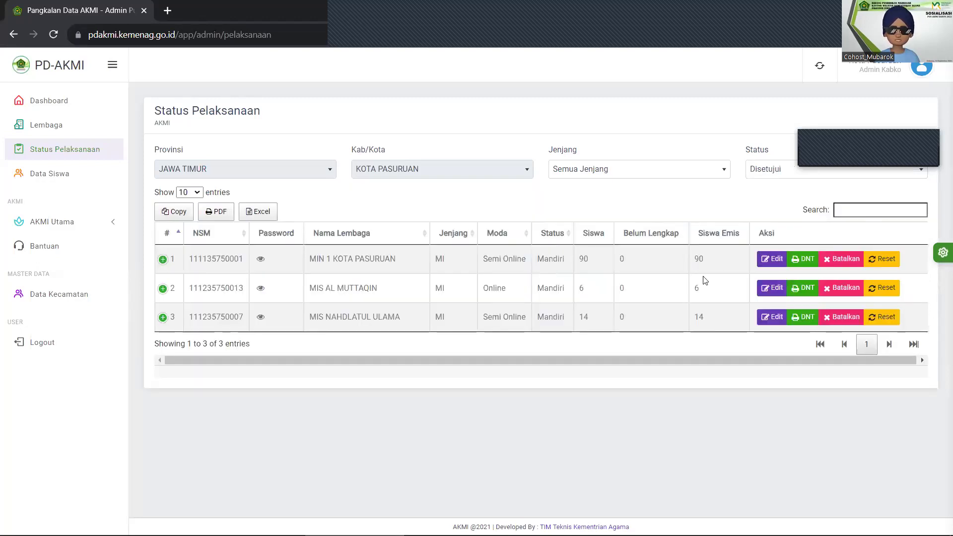
Switch the status filter back to Belum Mengajukan and look over the listed madrasahs.
click(769, 168)
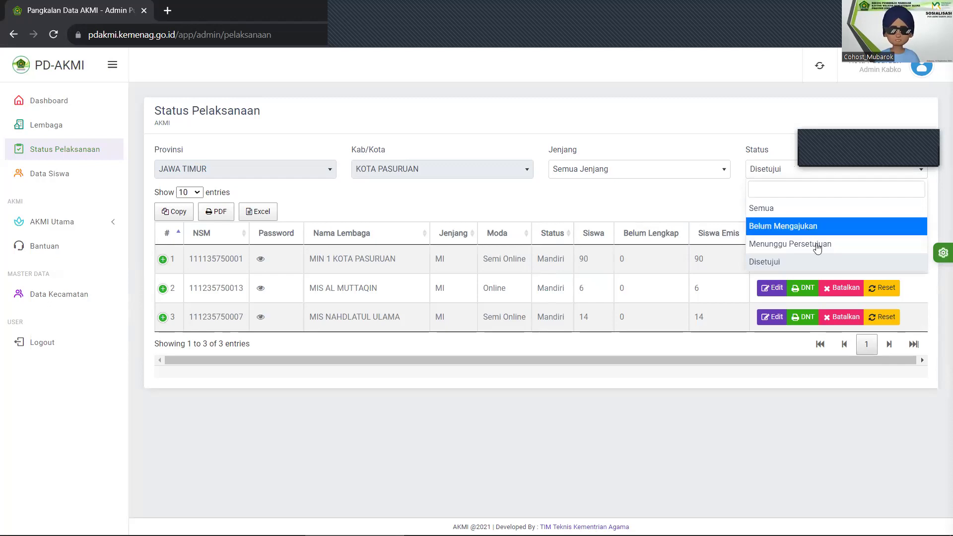
click(805, 226)
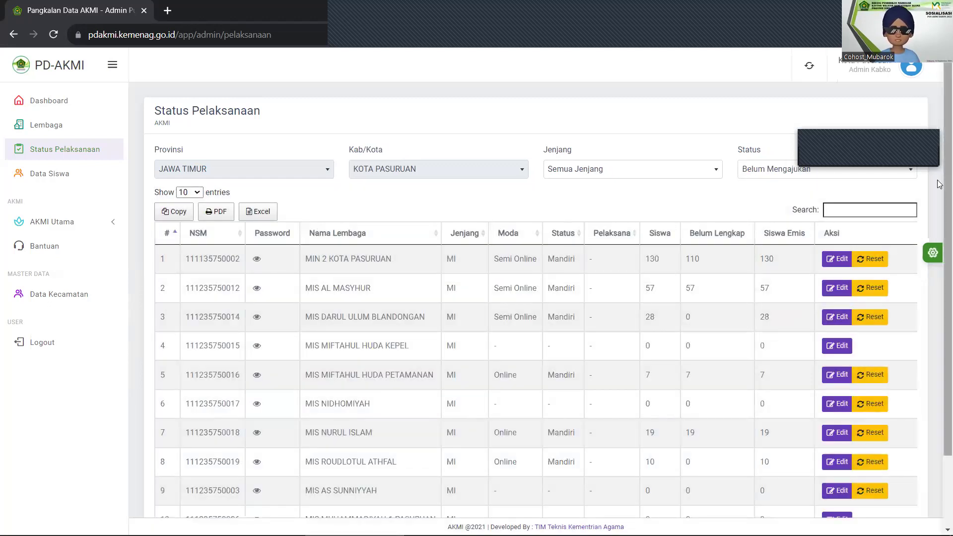
scroll(938, 209, down, 2)
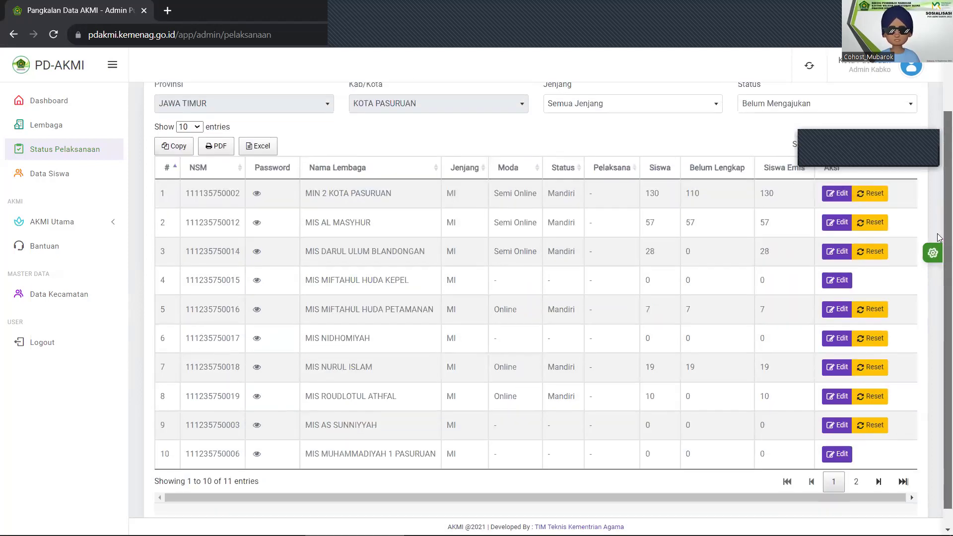
scroll(939, 221, up, 1)
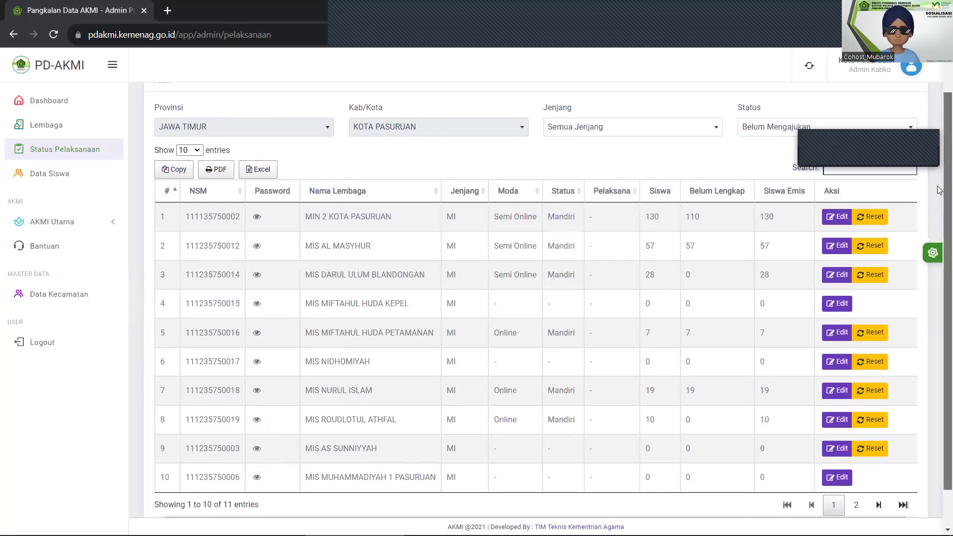
scroll(939, 204, up, 1)
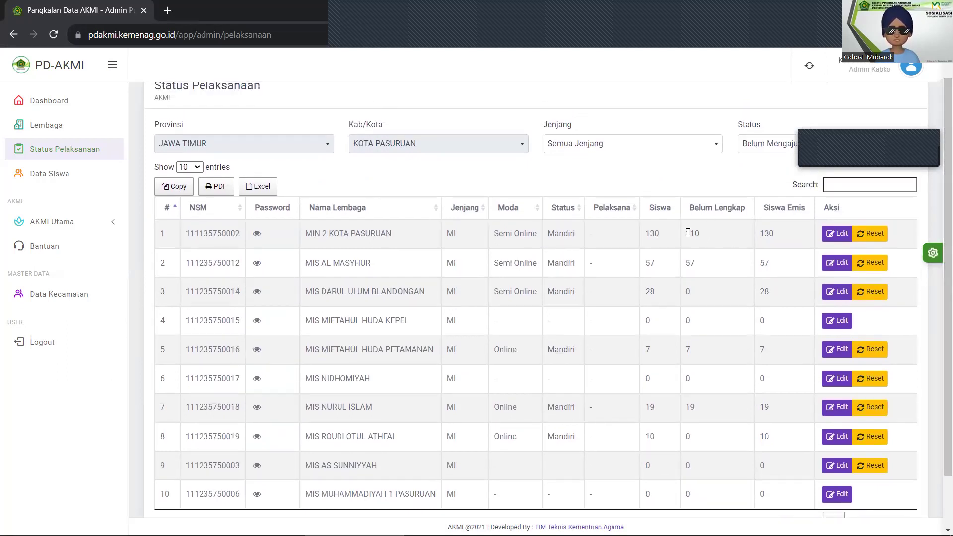
Examine the Belum Lengkap column and highlight the Siswa count of MIN 2 KOTA PASURUAN.
click(691, 207)
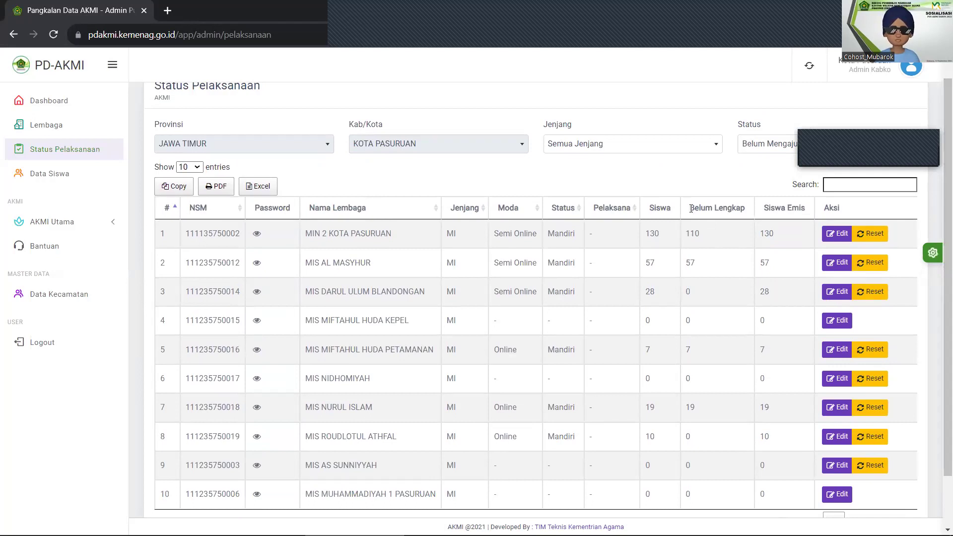
shift+click(715, 325)
click(715, 279)
double_click(656, 236)
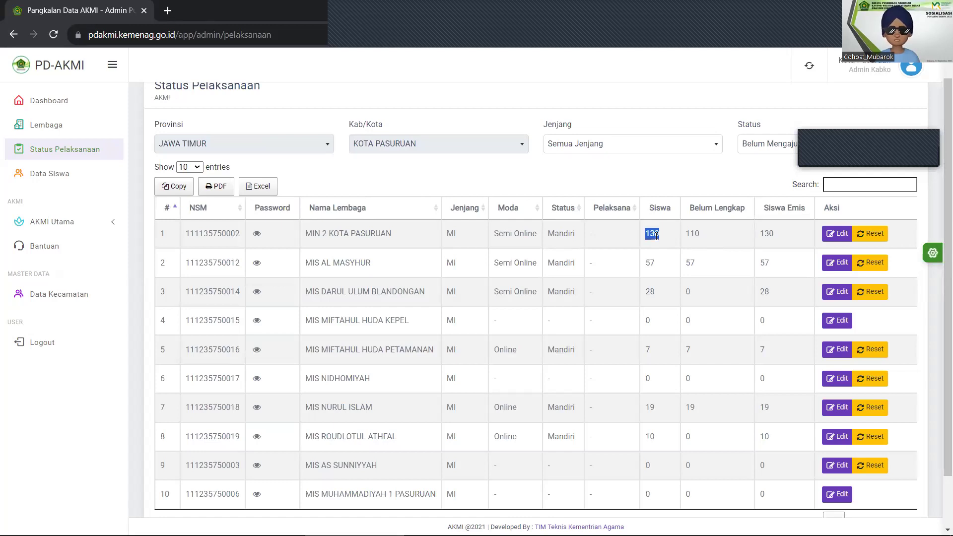
Compare the Siswa, Belum Lengkap and Siswa Emis counts of MIN 2 KOTA PASURUAN, MIS AL MASYHUR and MIS DARUL ULUM BLANDONGAN.
double_click(697, 235)
click(651, 263)
double_click(765, 290)
double_click(688, 292)
Open the Dashboard and highlight the AKMI period schedule in Info AKMI, particularly Periode 1 to 3 and Periode 4 and 5.
click(58, 102)
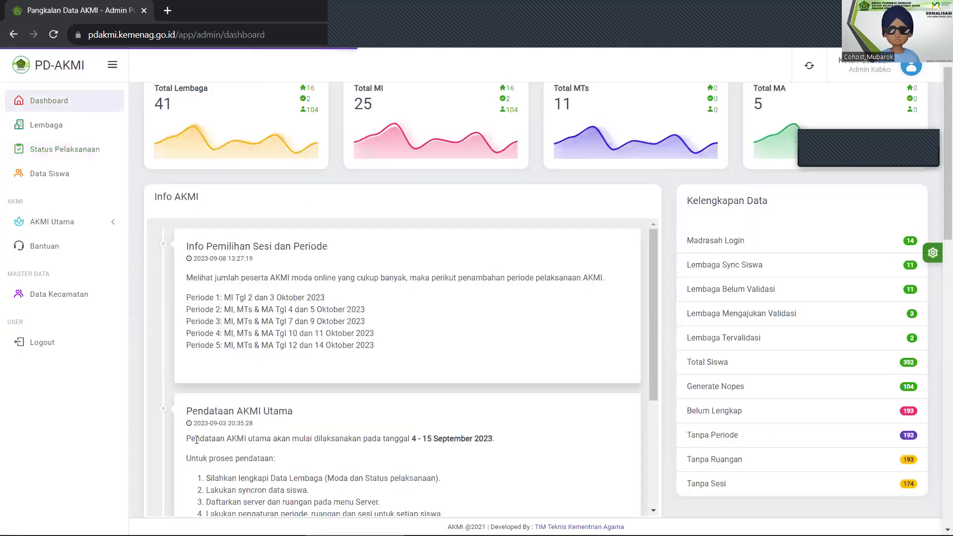
drag(187, 333, 394, 333)
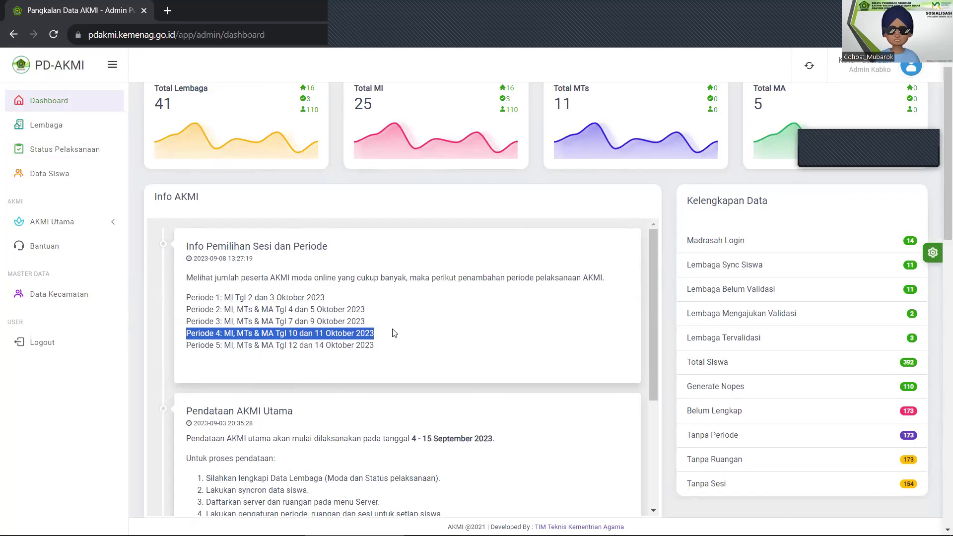
click(187, 333)
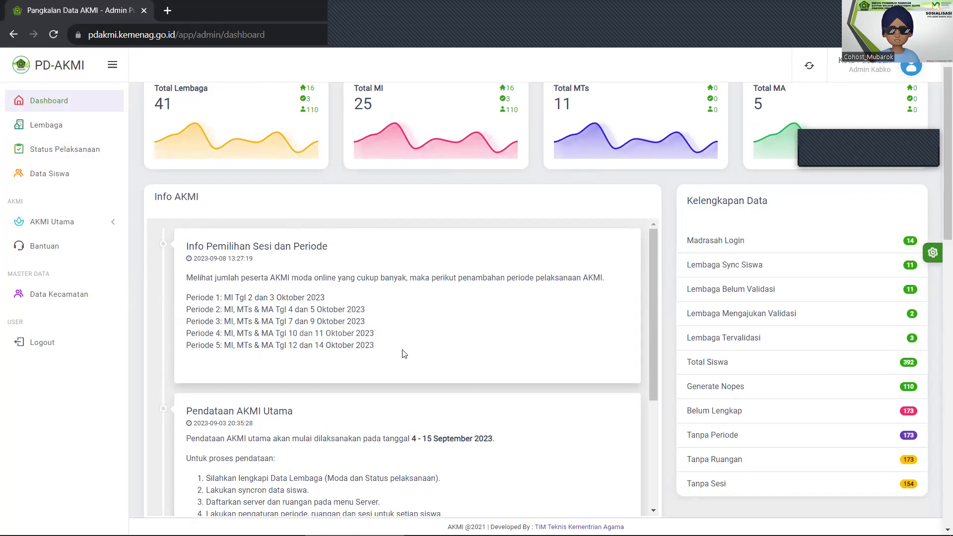
shift+click(401, 354)
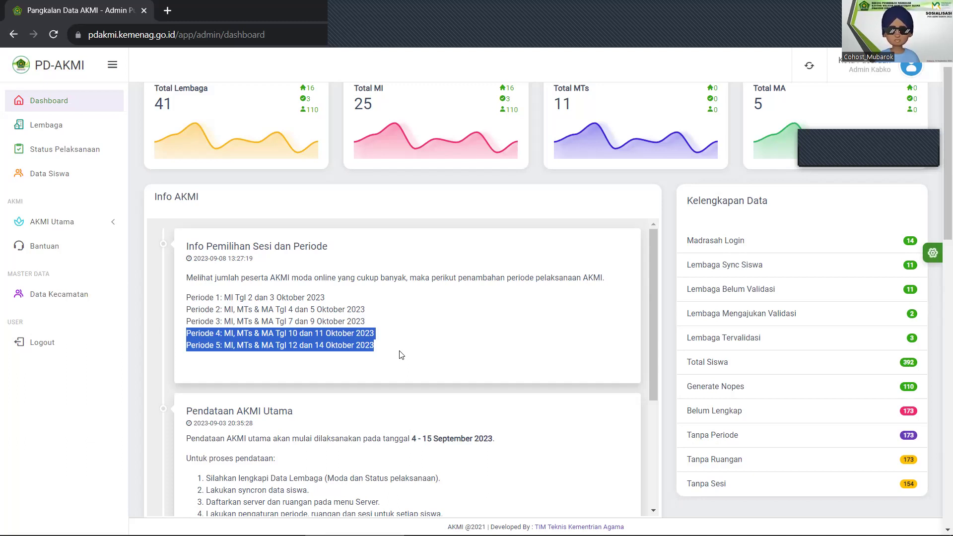
click(315, 337)
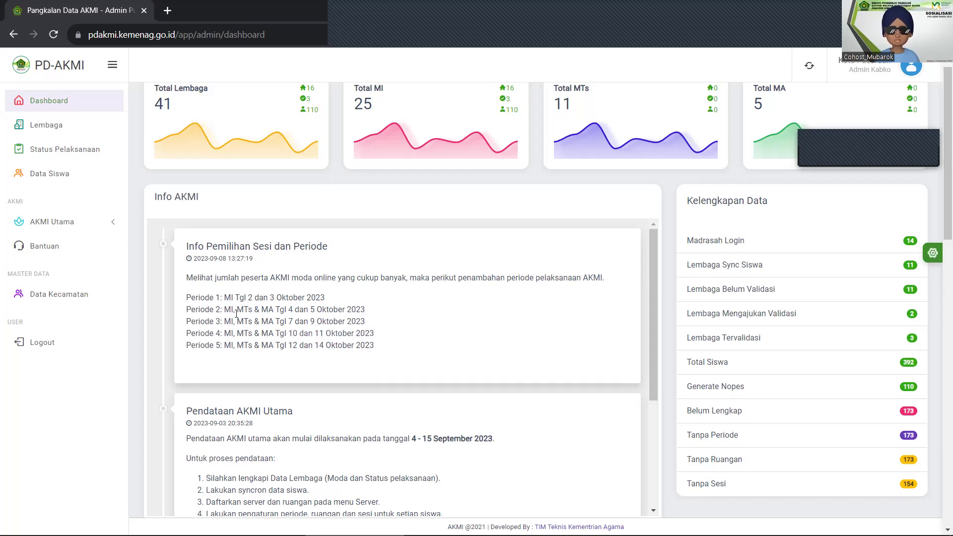
drag(185, 297, 376, 323)
drag(187, 334, 390, 347)
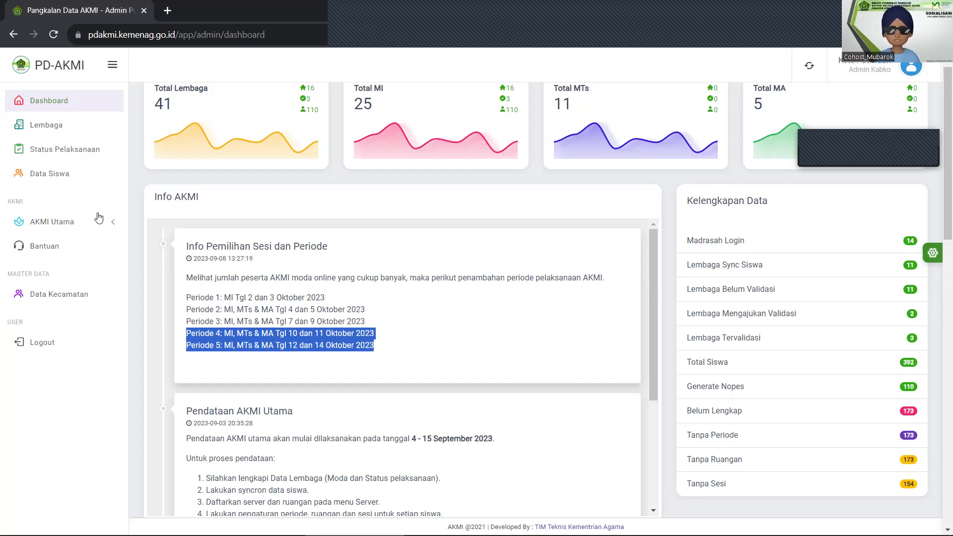
Open the AKMI Utama Rekap and sort it by the Madr and Sync Emis readiness percentages.
click(90, 154)
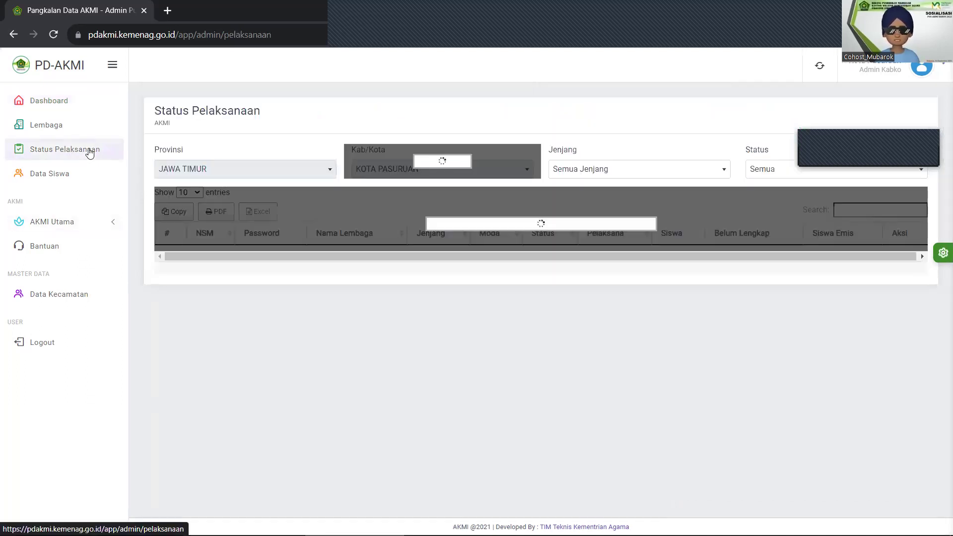
click(70, 227)
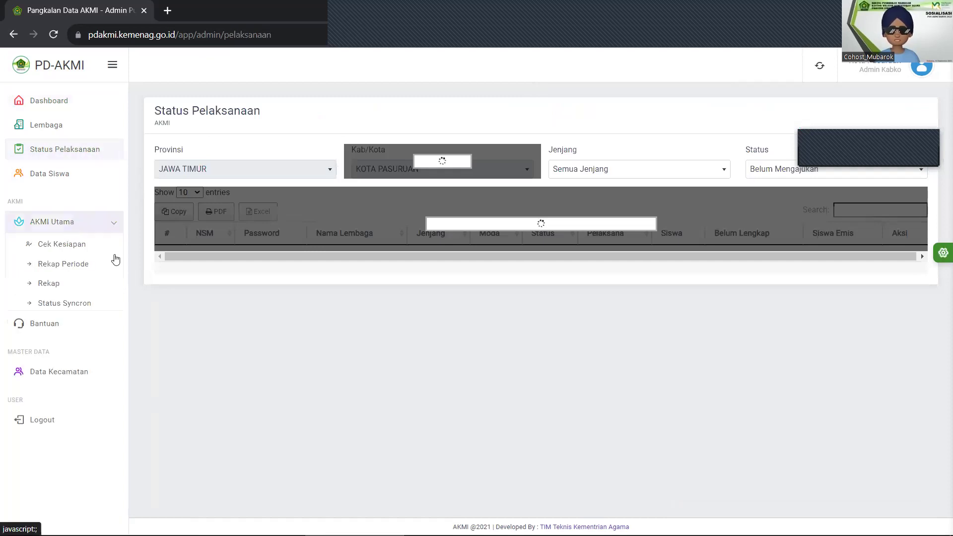
click(58, 285)
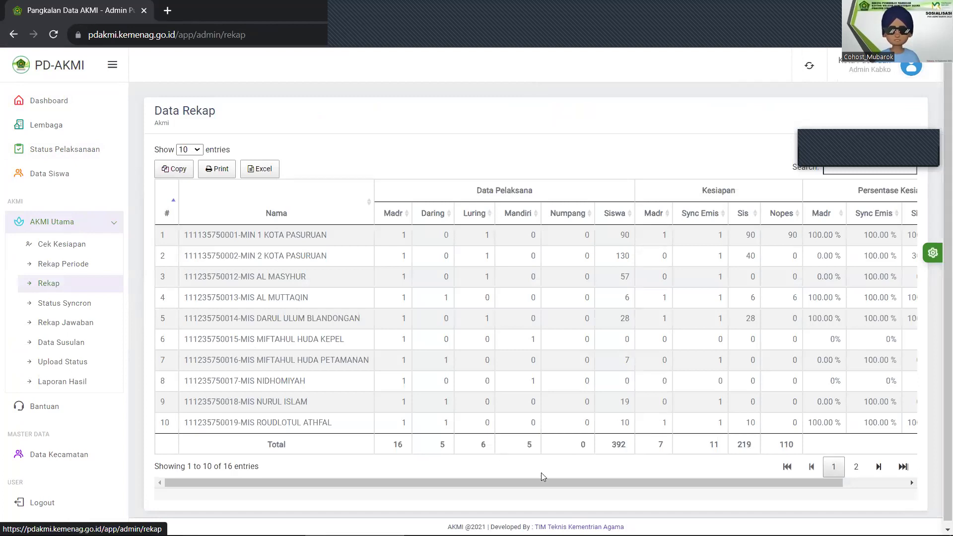
drag(622, 484, 688, 484)
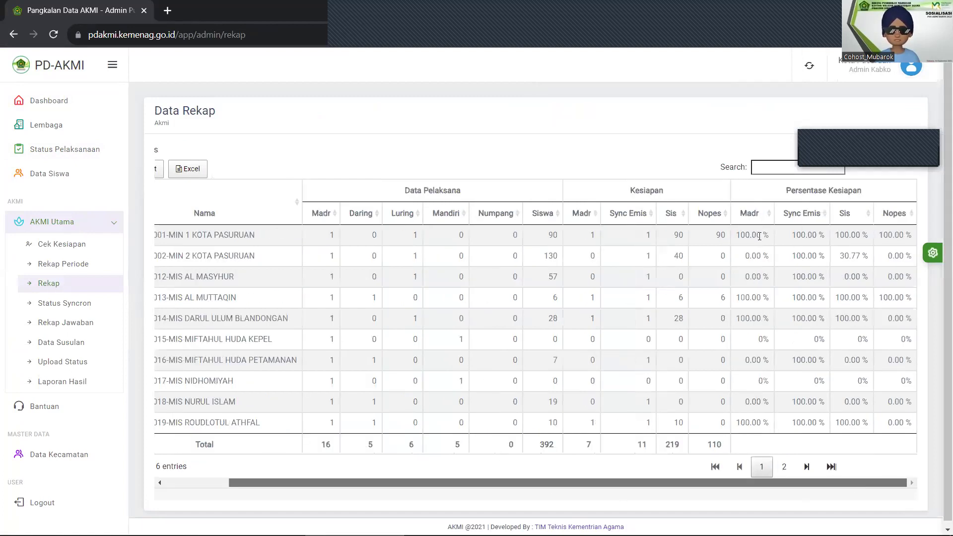
click(759, 215)
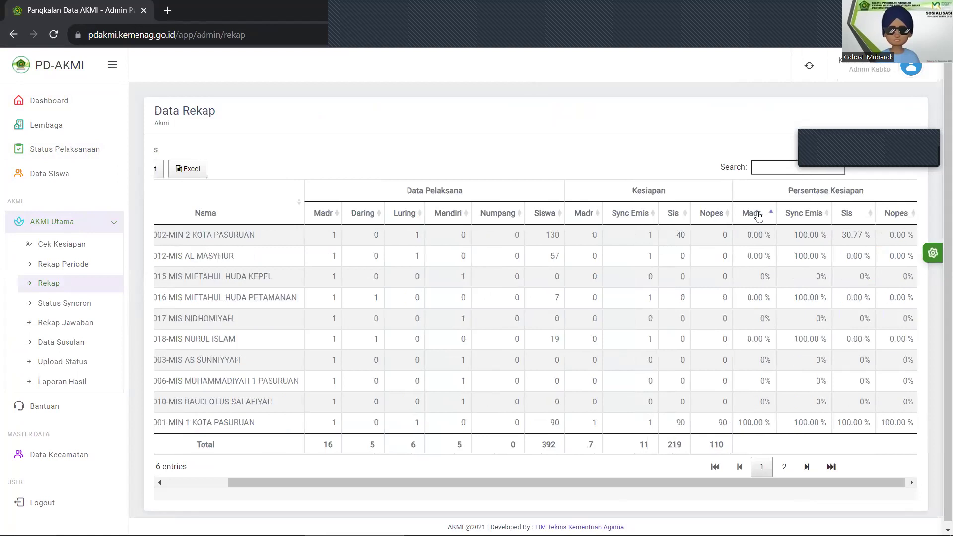
click(759, 214)
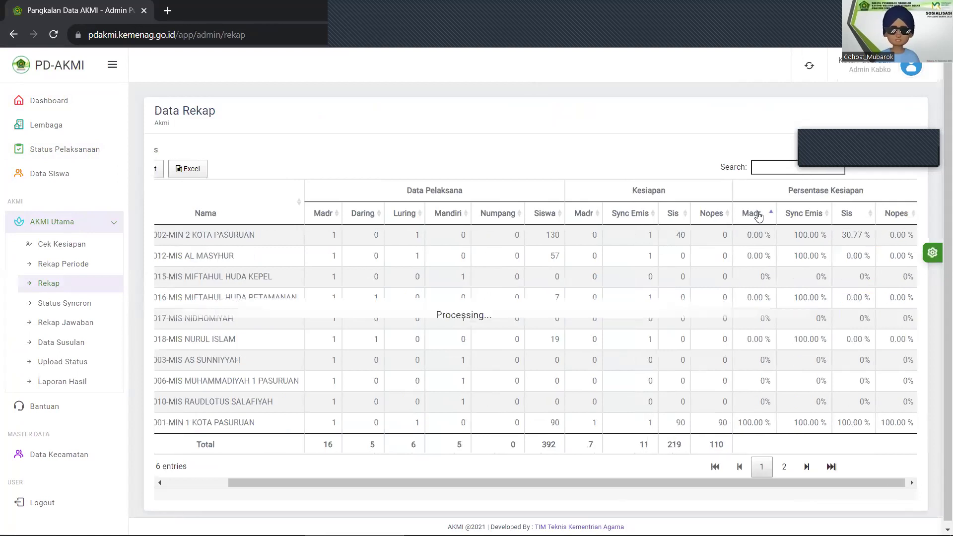
click(797, 214)
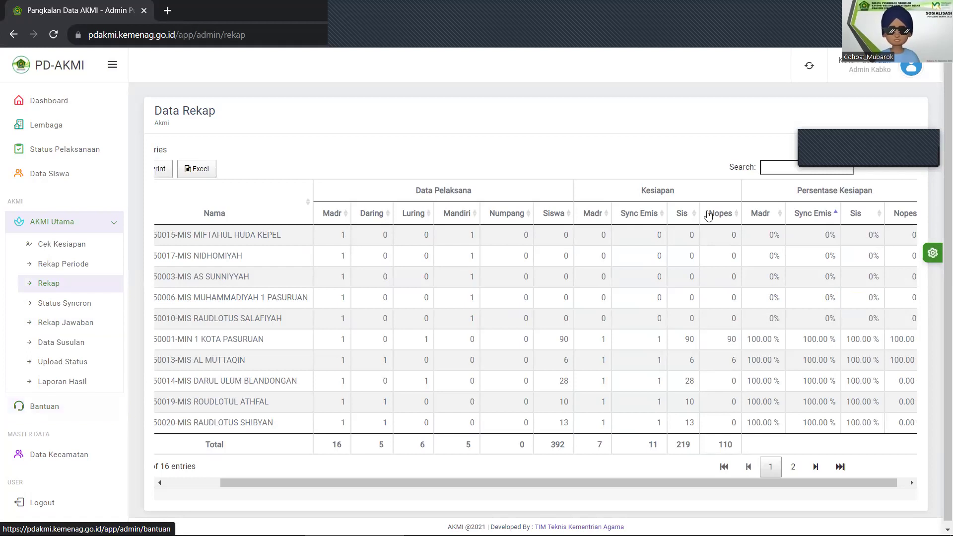
Log out of the admin account and log in as proctor of MIS RAUDLOTUS SALAFIYAH, passing the zebra cross image check.
click(916, 72)
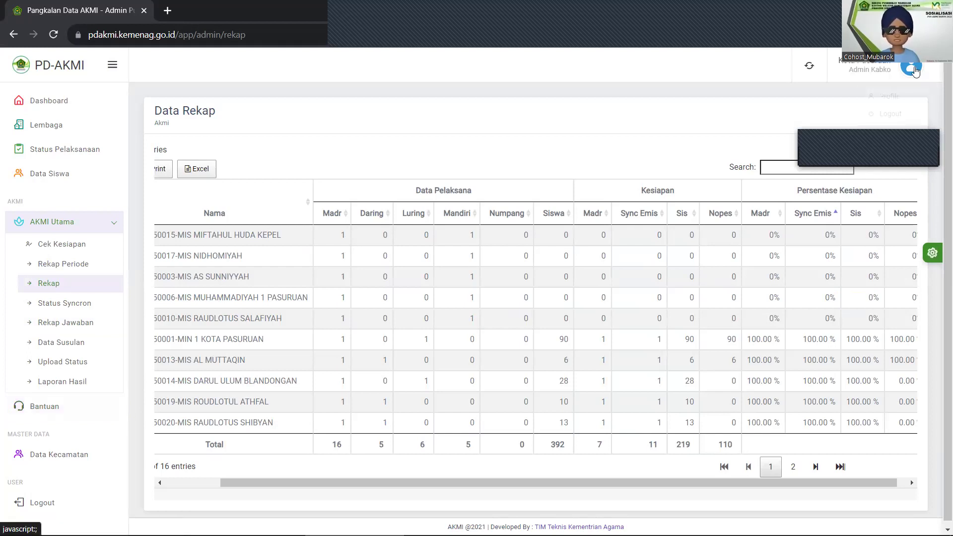
click(906, 112)
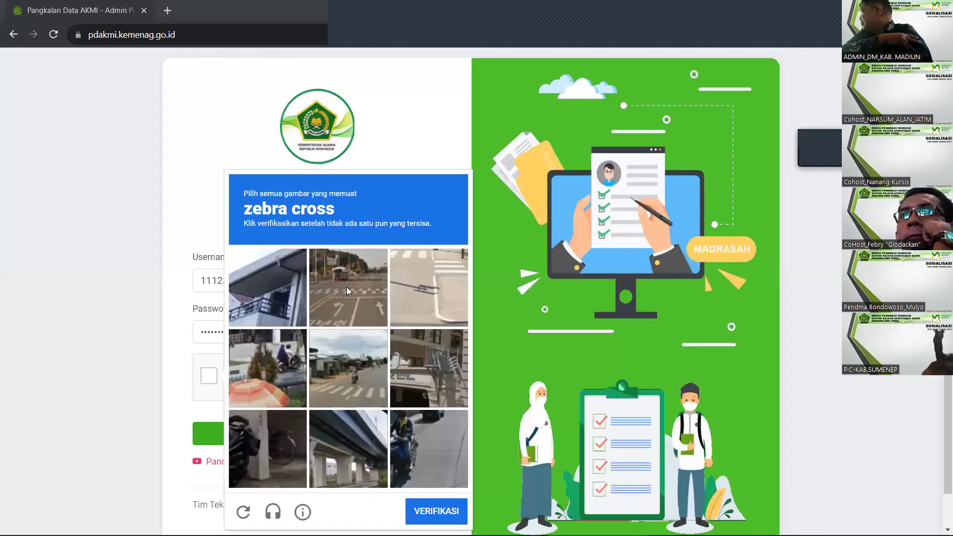
click(347, 287)
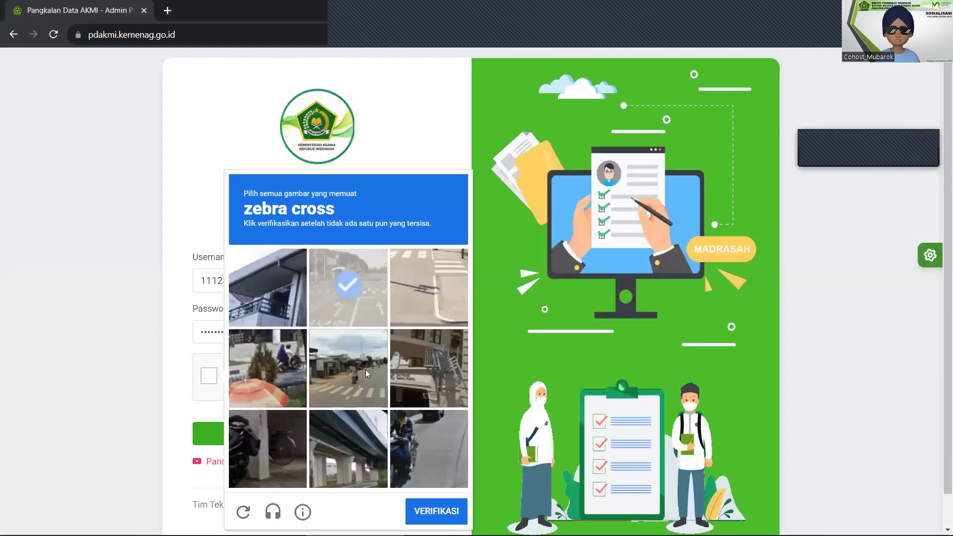
click(365, 369)
click(353, 304)
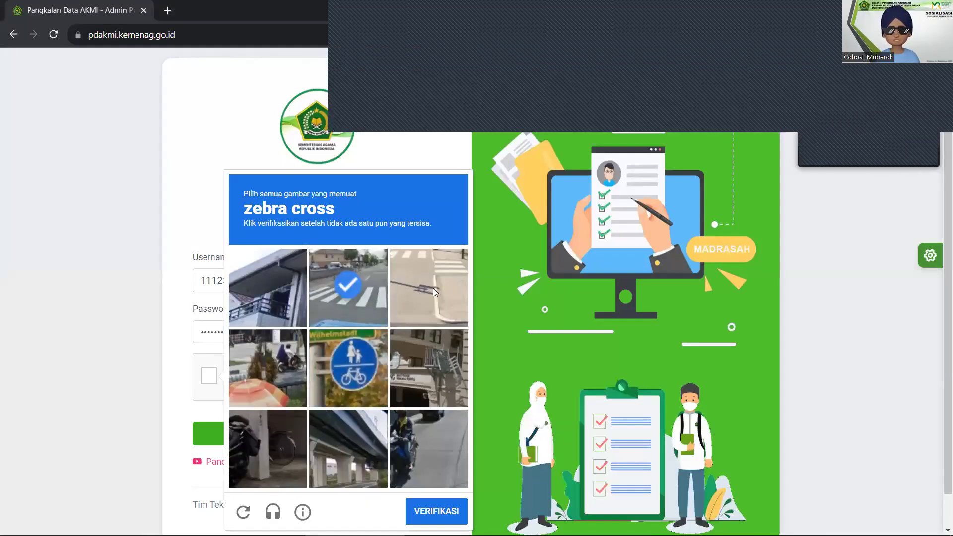
click(433, 288)
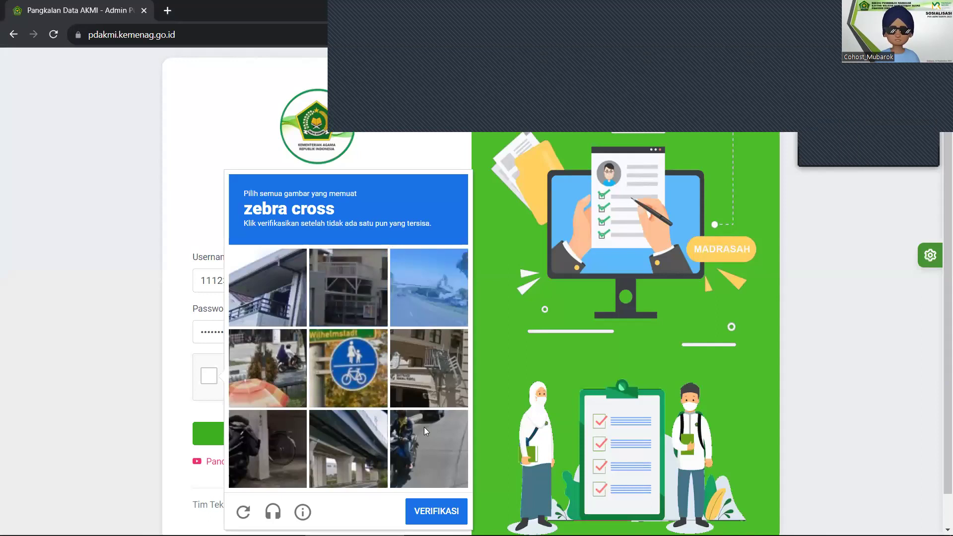
click(438, 511)
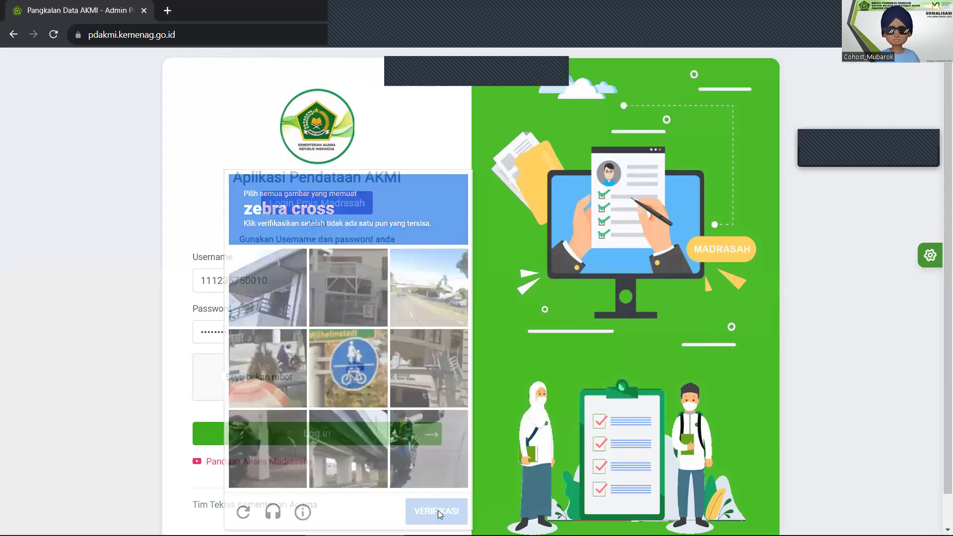
click(332, 430)
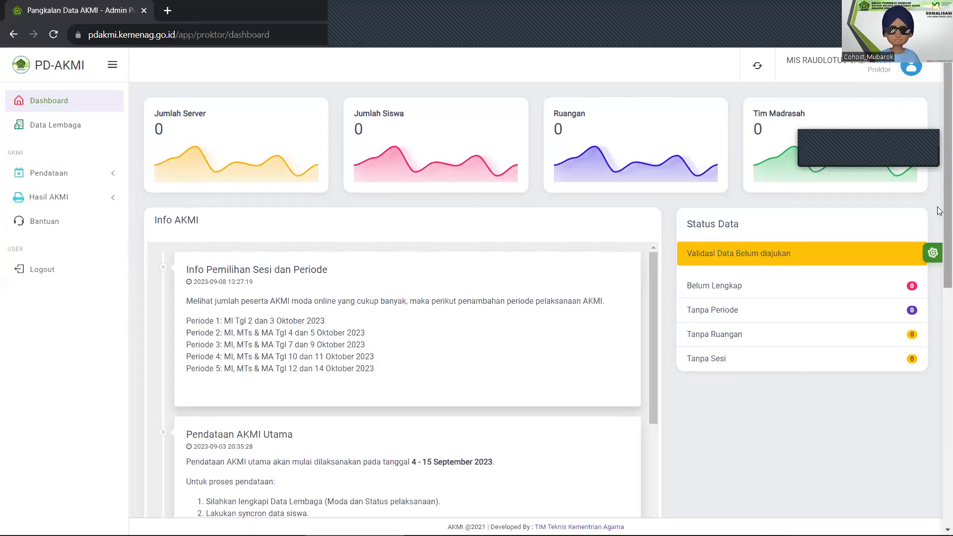
Look over the proctor dashboard's statistics and status data, and bring up the Pendataan AKMI Utama instructions in Info AKMI.
scroll(940, 190, down, 7)
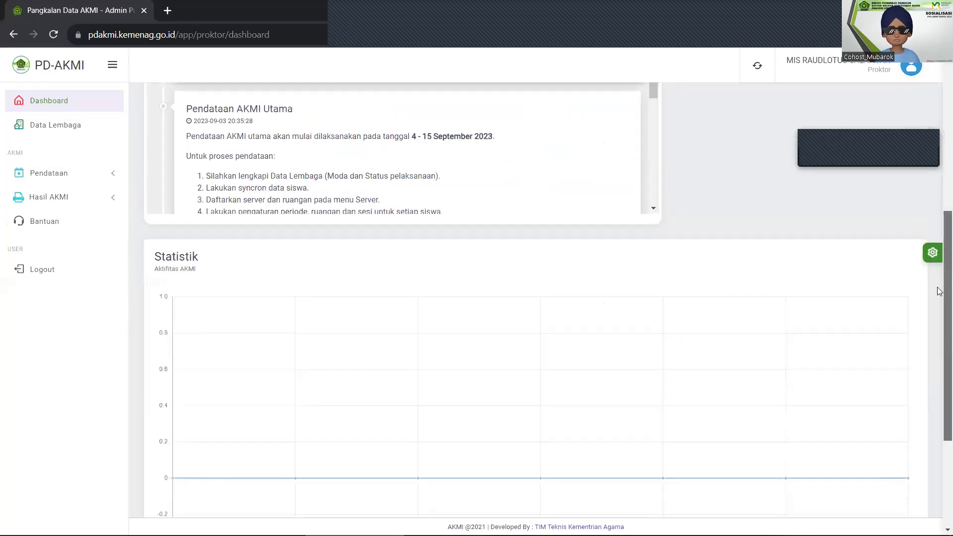
scroll(940, 196, up, 6)
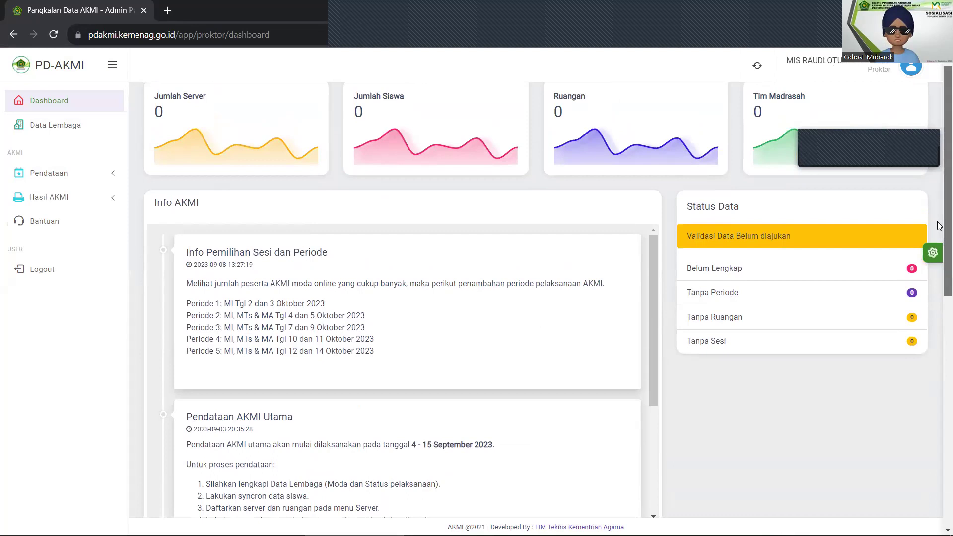
scroll(787, 197, down, 3)
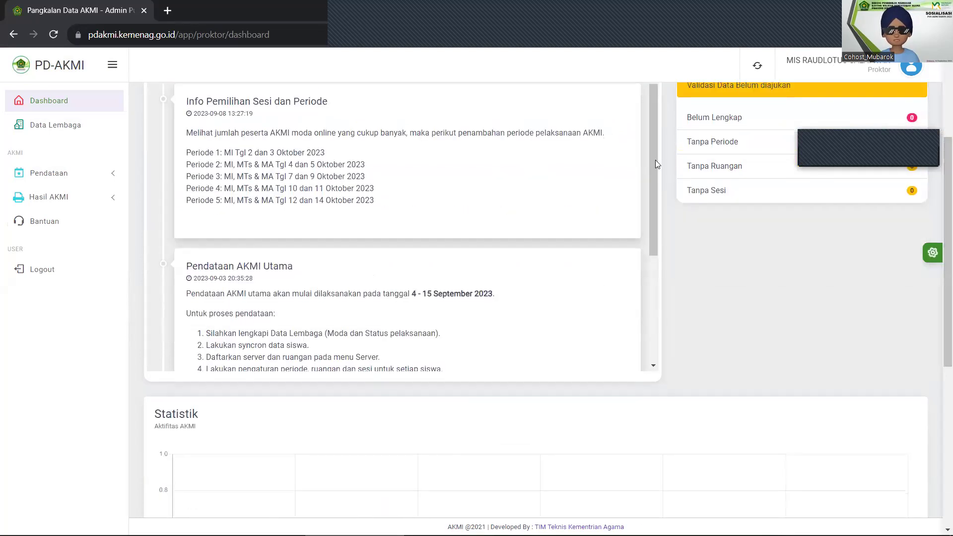
drag(654, 162, 647, 232)
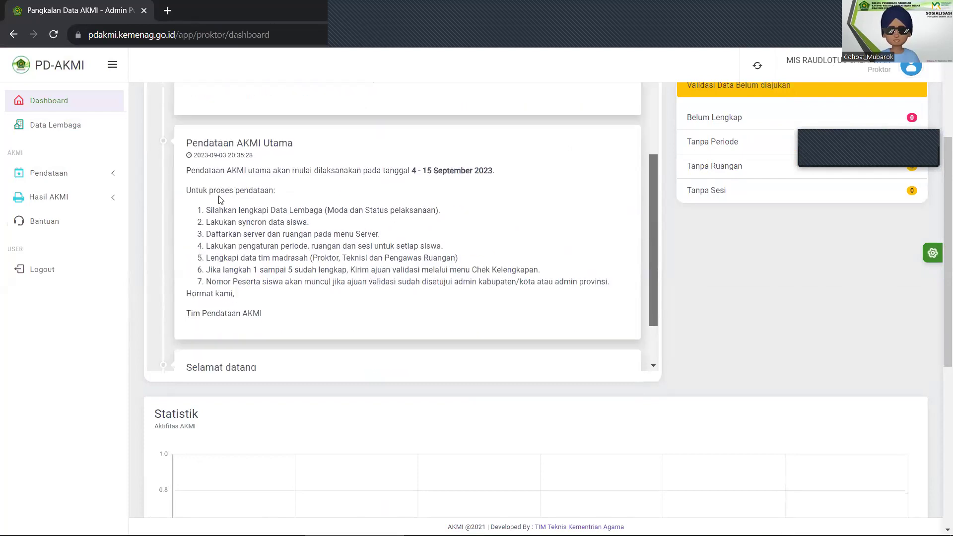
Review the seven Pendataan AKMI Utama instructions against the Pendataan submenu, and highlight the first one about completing Data Lembaga.
drag(196, 208, 579, 300)
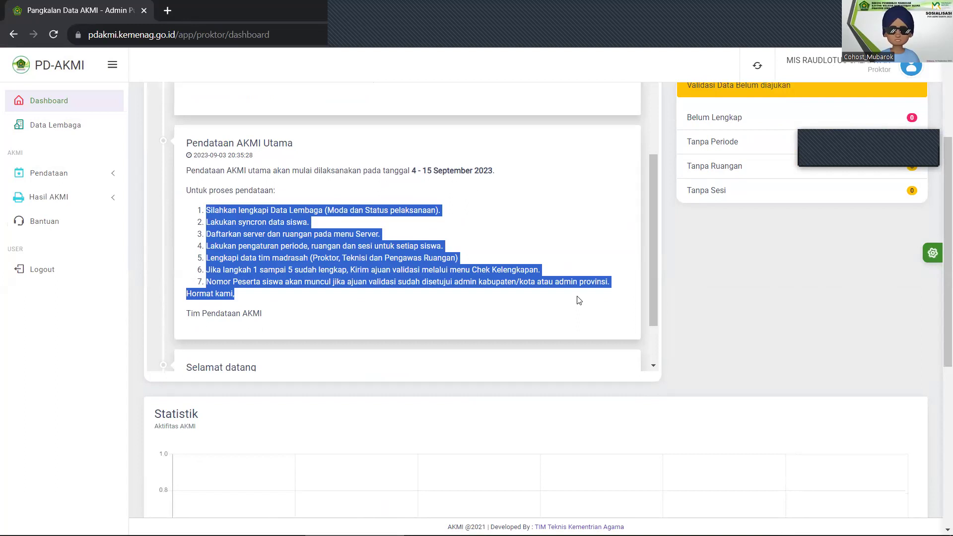
click(579, 300)
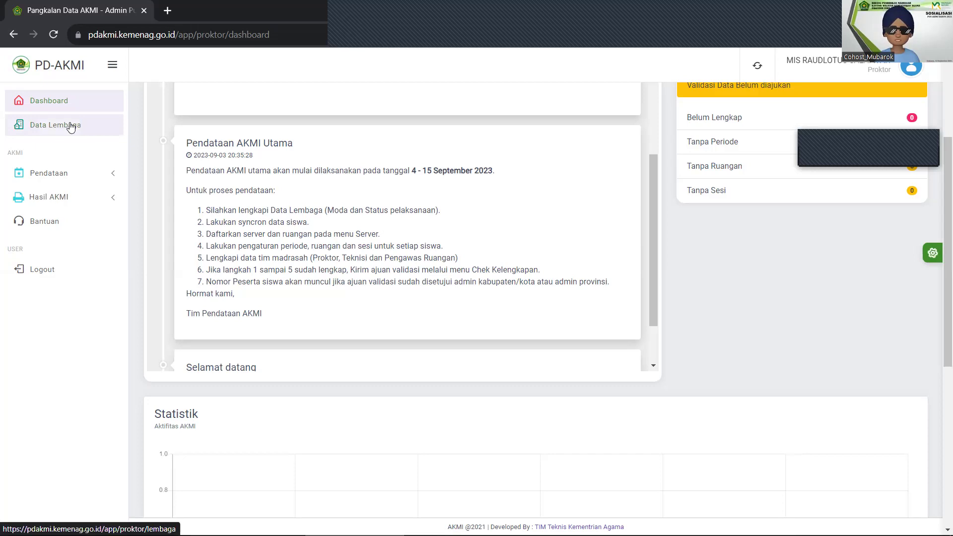
click(119, 177)
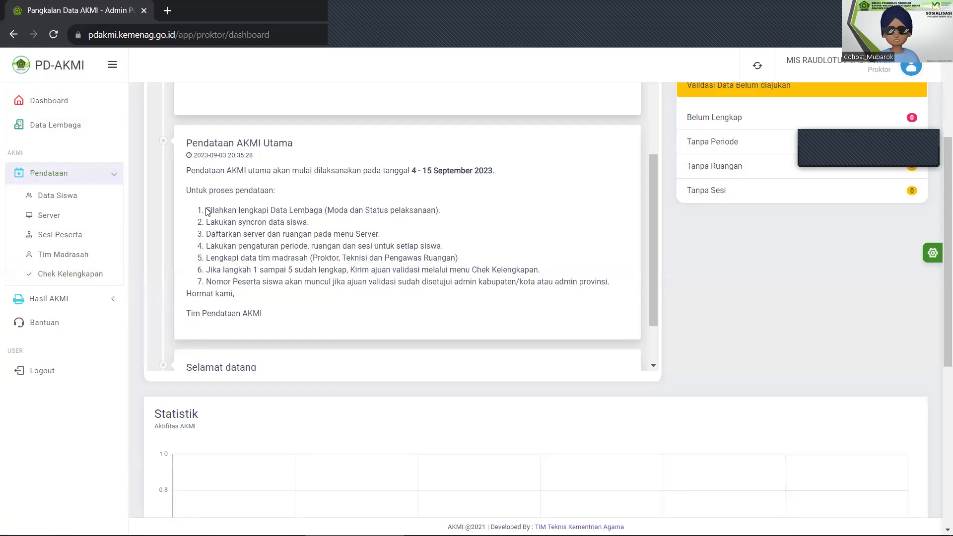
drag(207, 211, 480, 219)
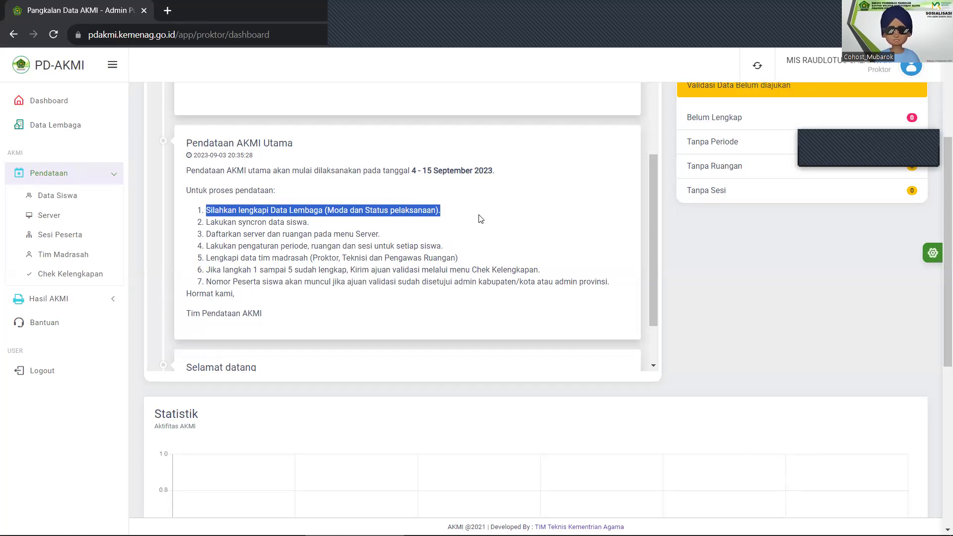
Open Data Lembaga and examine the Nama Kamad and Nip Kamad fields and the Moda Pelaksanaan options.
click(63, 124)
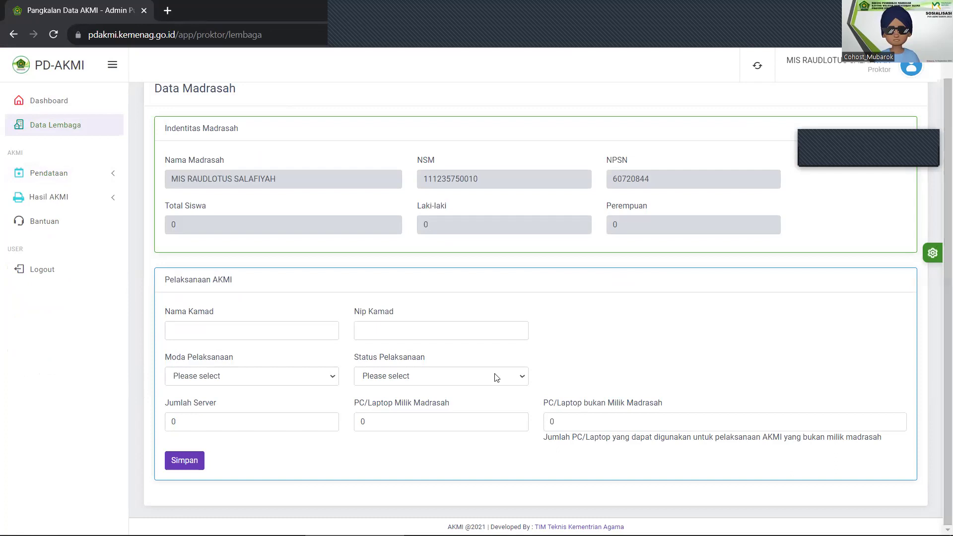
click(314, 329)
click(412, 332)
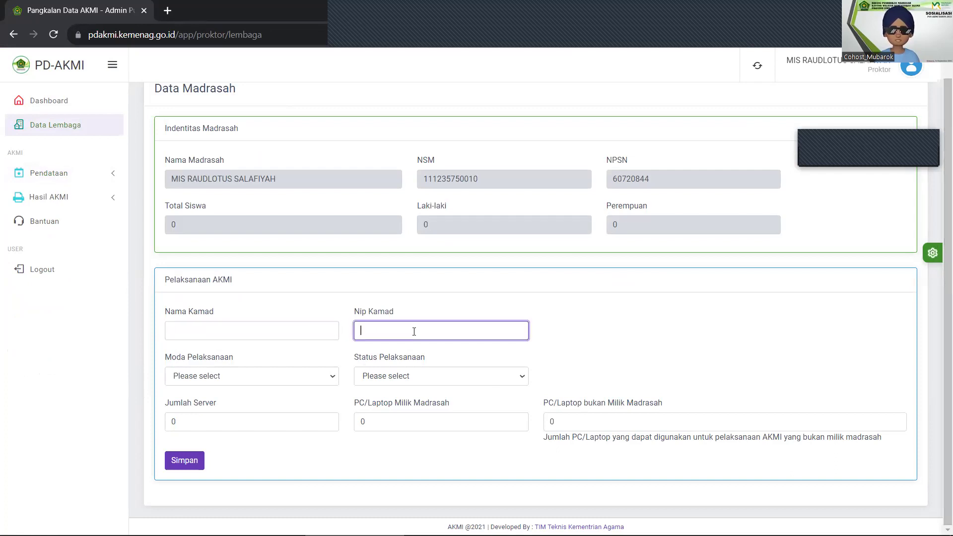
click(260, 381)
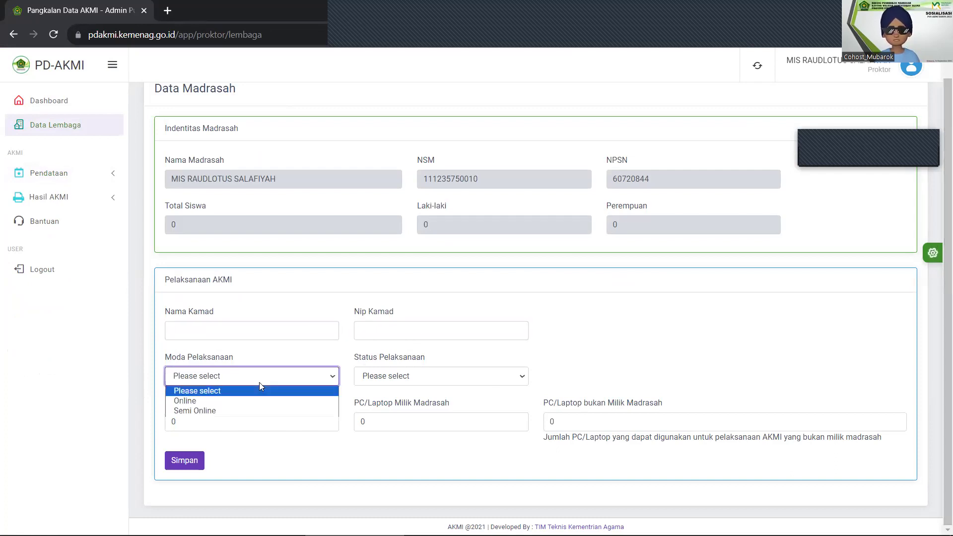
Try Mandiri as the Status Pelaksanaan, set it to Mandiri Ditumpangi, and point out the Jumlah Server and PC/Laptop Milik Madrasah fields.
click(452, 377)
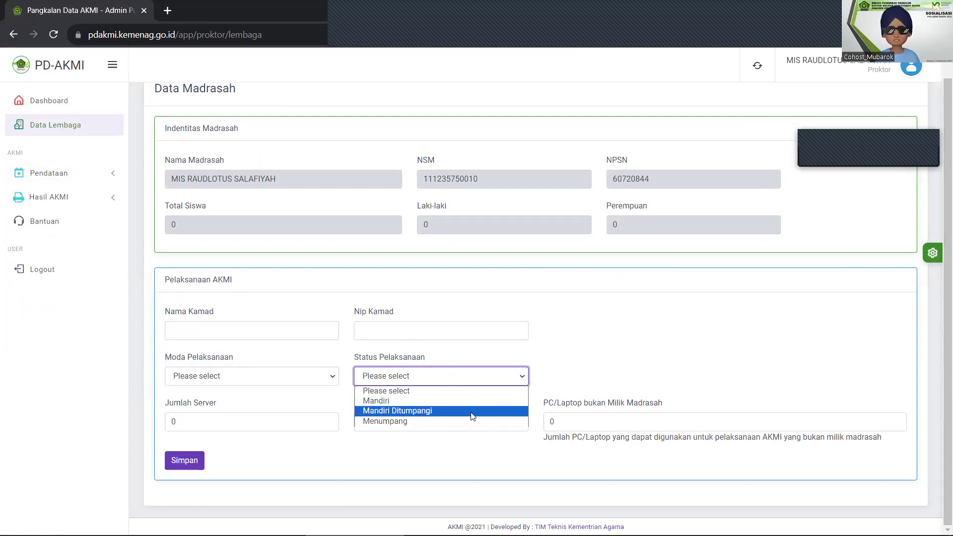
click(433, 402)
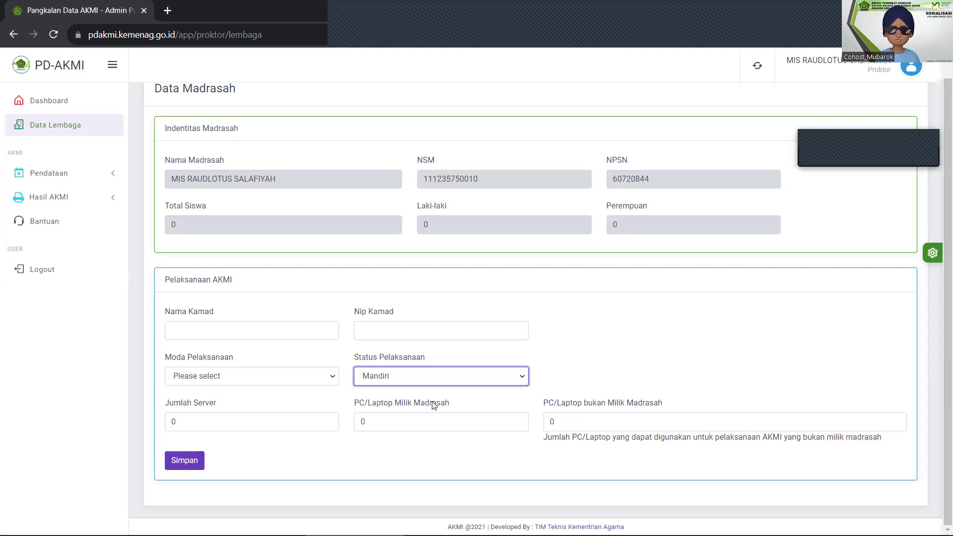
click(495, 379)
click(430, 411)
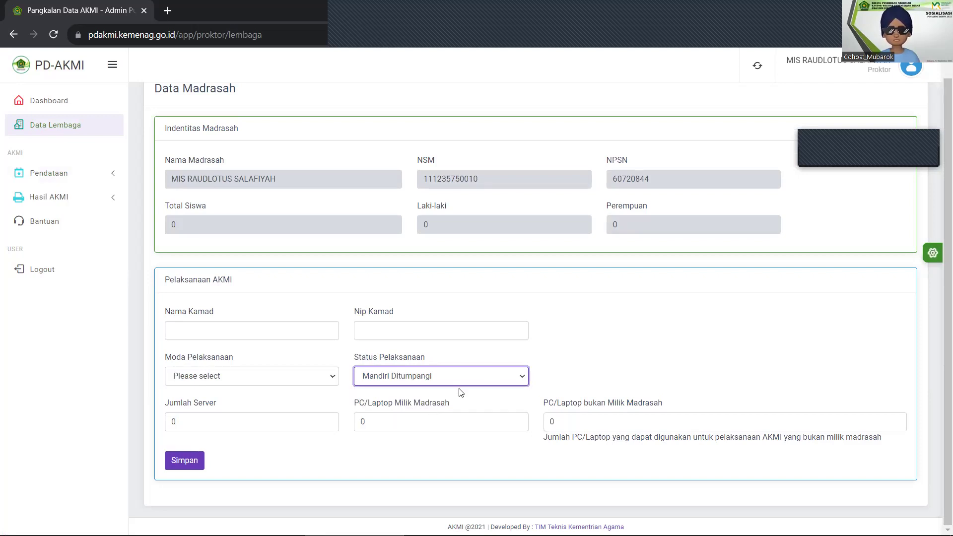
click(262, 417)
click(422, 420)
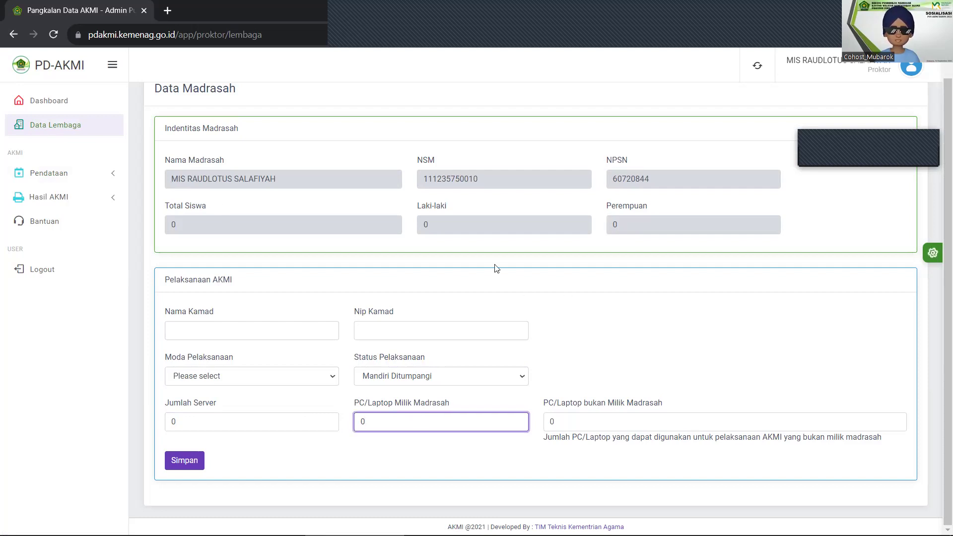
View the participant list in Data Siswa, and return to Data Lembaga.
click(86, 185)
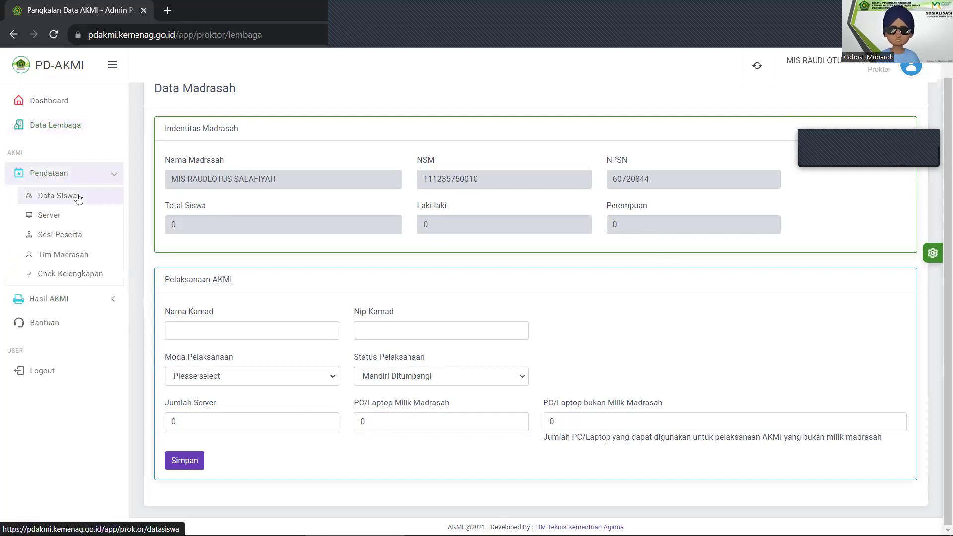
click(78, 197)
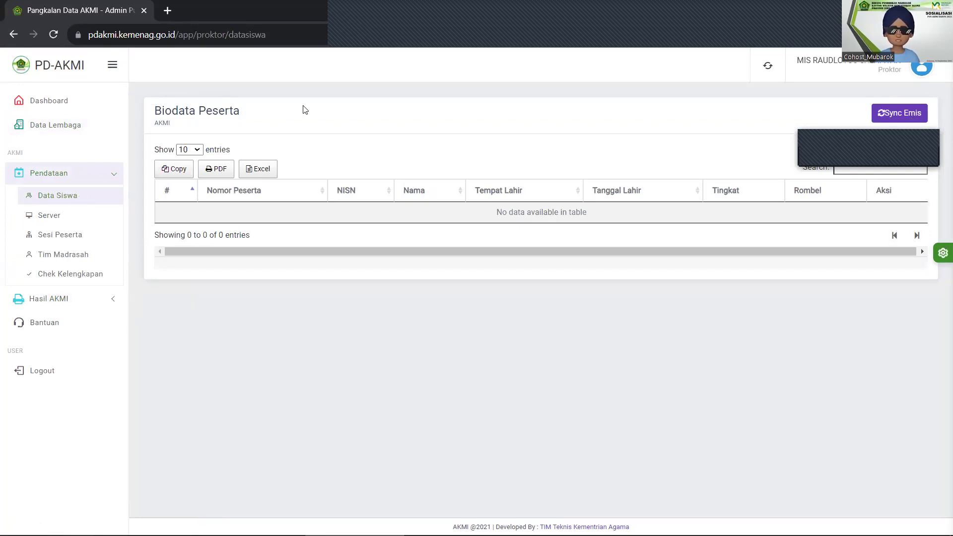
click(106, 125)
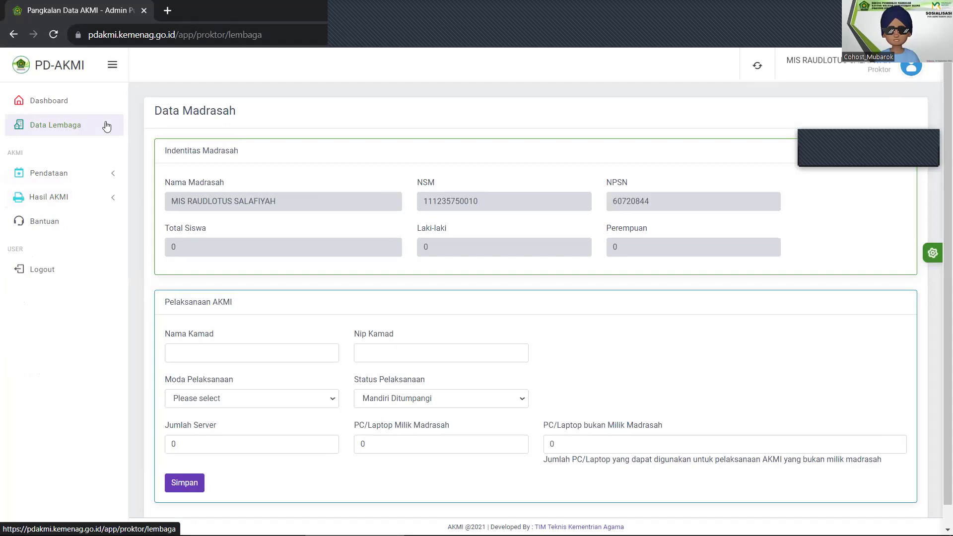
Fill in Nama Kamad as "Kamad" and Nip Kamad as "-" in the Pelaksanaan AKMI section.
click(257, 350)
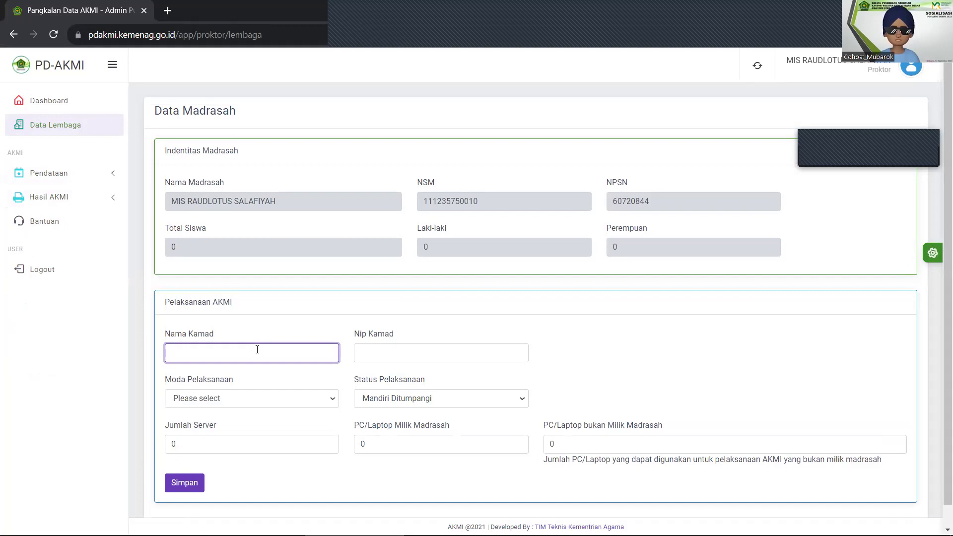
text(Kamad)
click(456, 360)
text(-)
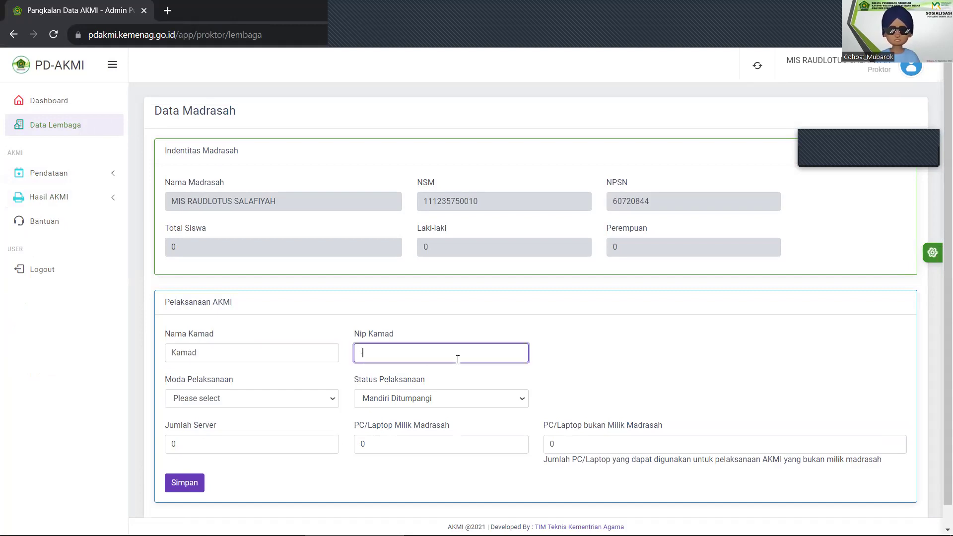
Set Moda Pelaksanaan to Online and Status Pelaksanaan to Mandiri.
click(286, 401)
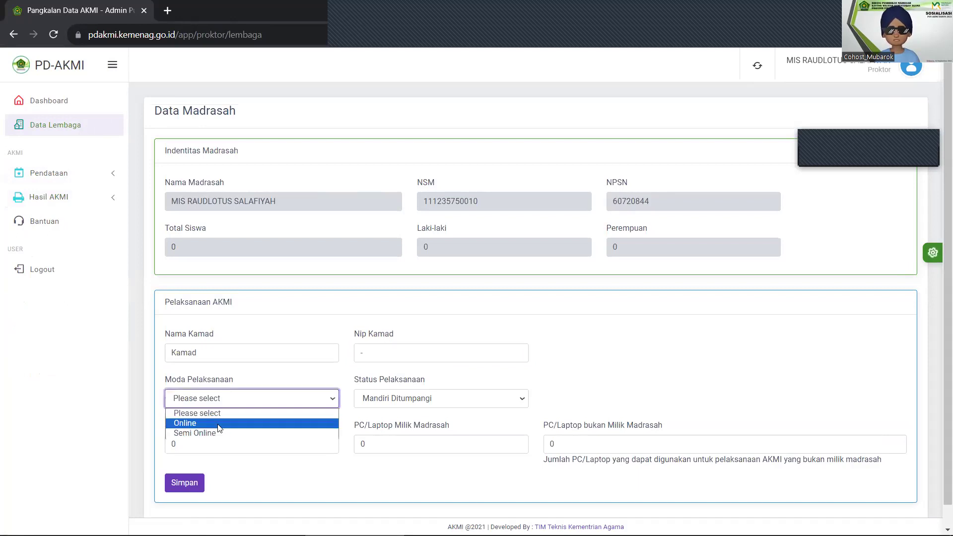
click(219, 424)
click(388, 404)
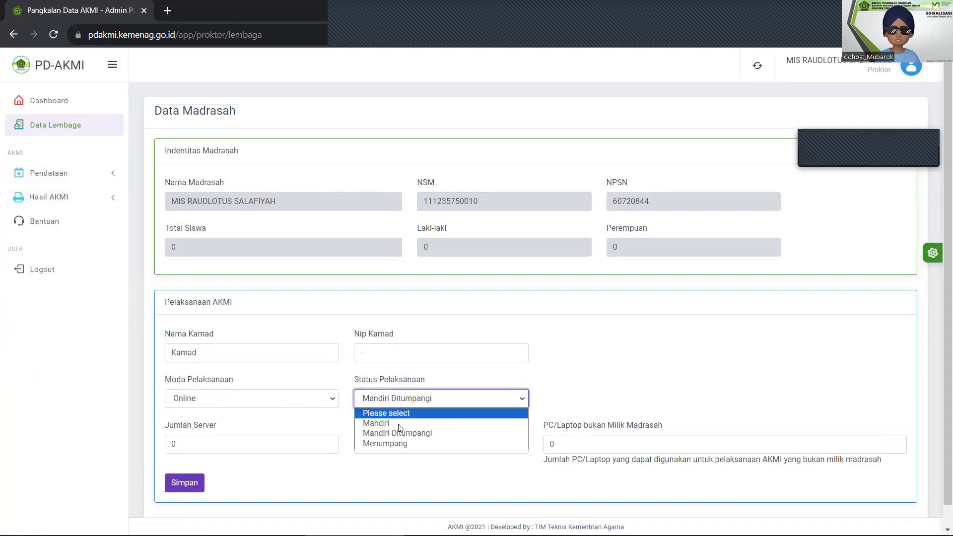
click(399, 424)
Set Jumlah Server to 1 and PC/Laptop Milik Madrasah to 15, and save the Data Lembaga form.
drag(225, 445, 151, 445)
text(1)
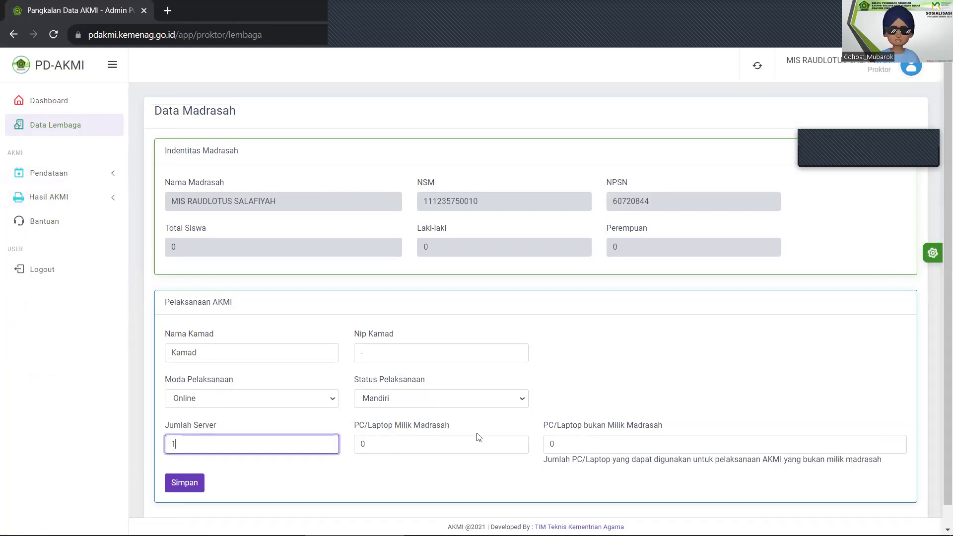
drag(450, 444, 343, 449)
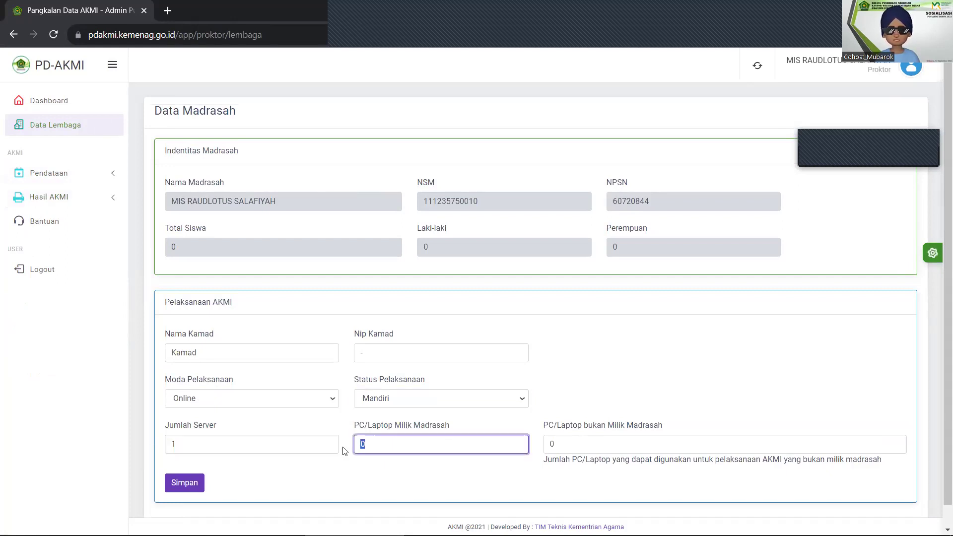
text(15)
click(202, 485)
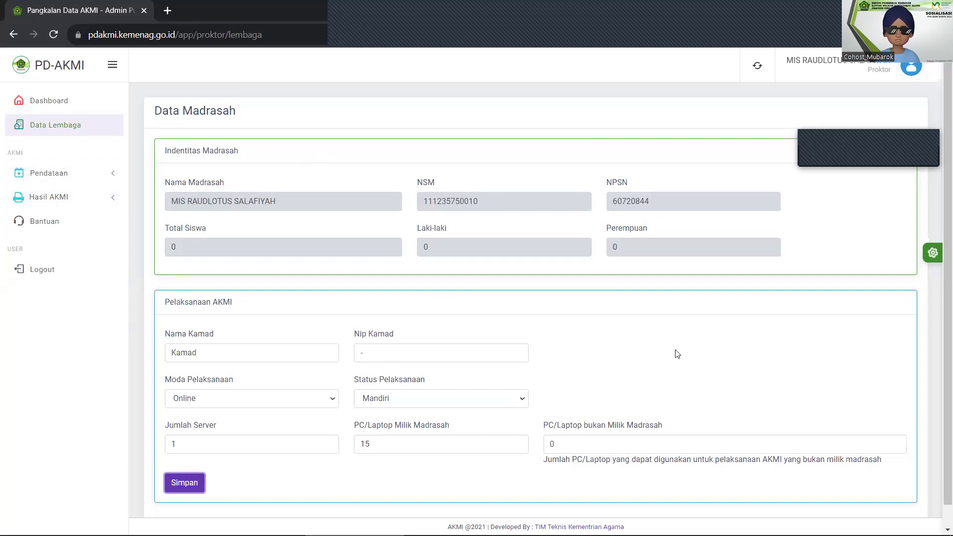
Sync the madrasah's students from Emis into Data Siswa, and close the sync report.
click(79, 174)
click(65, 197)
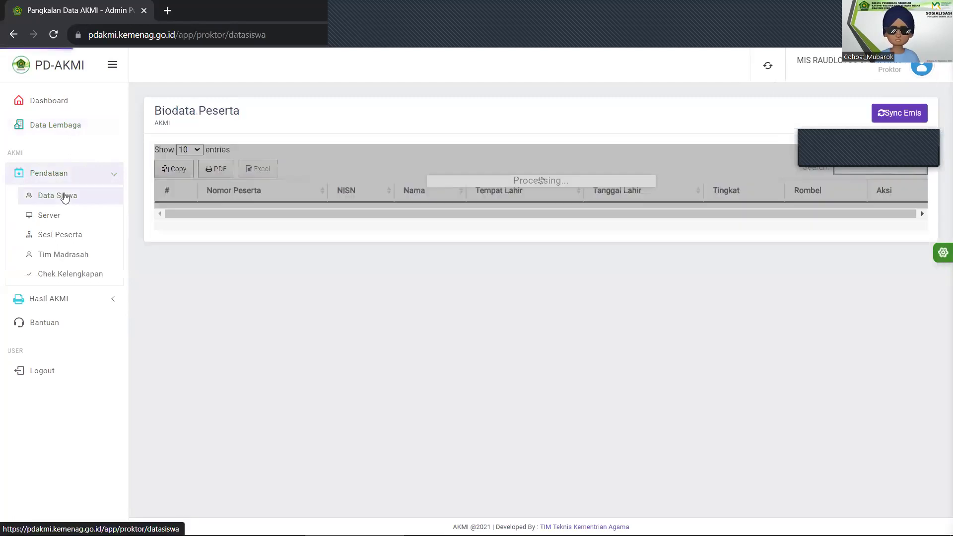
click(887, 113)
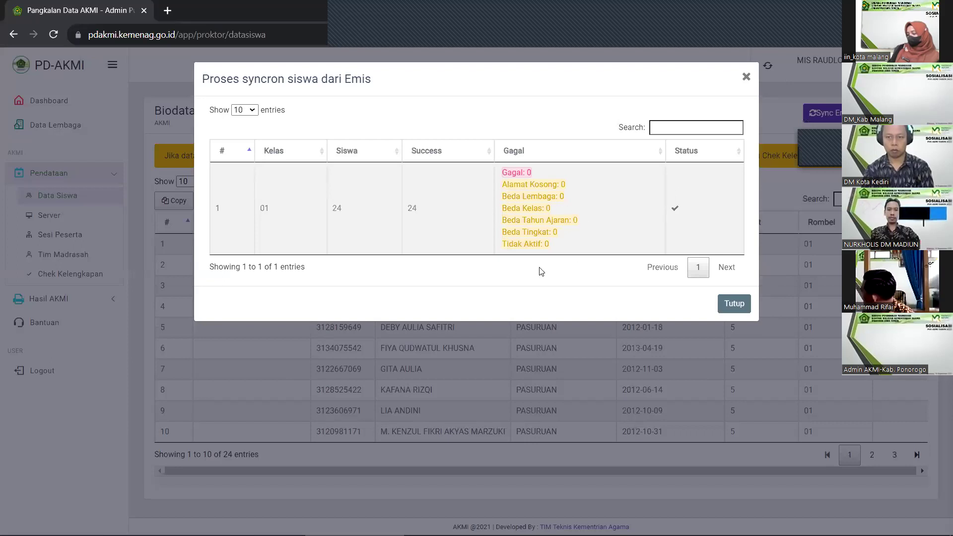
click(736, 308)
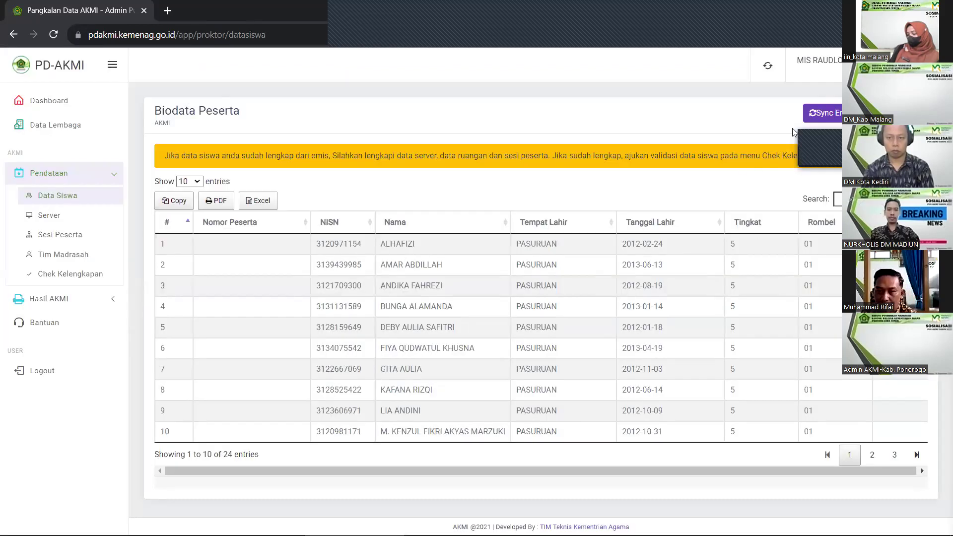
Add room number 1 to the madrasah's server in Data Server.
click(46, 220)
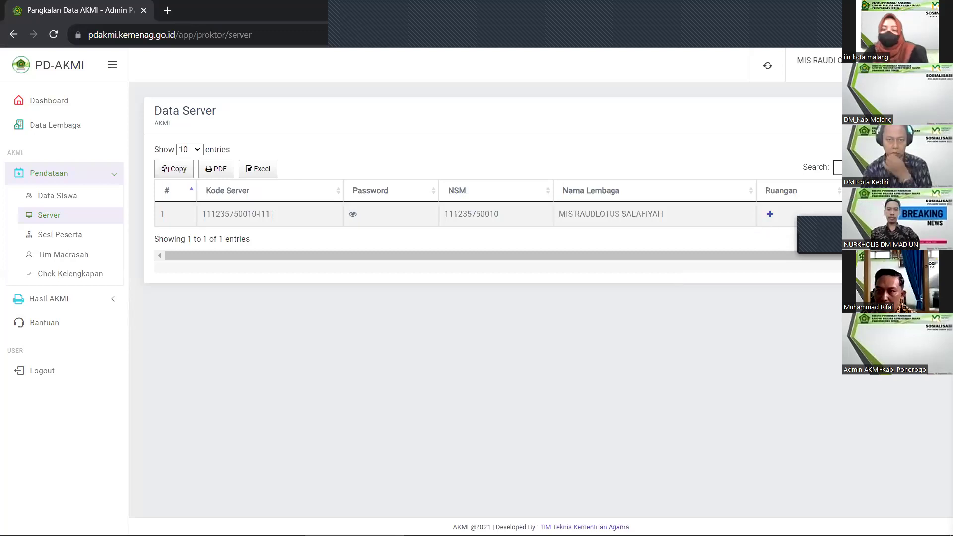
click(770, 217)
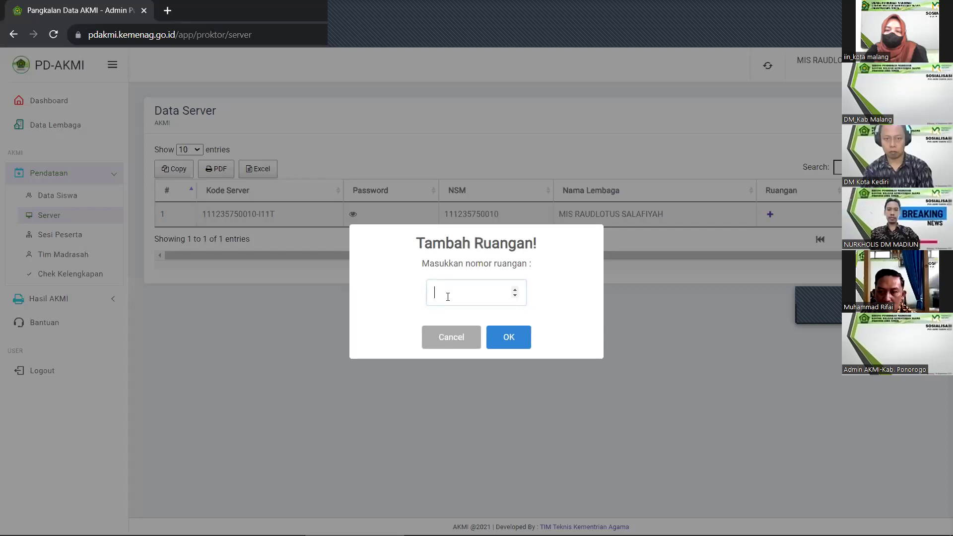
click(509, 346)
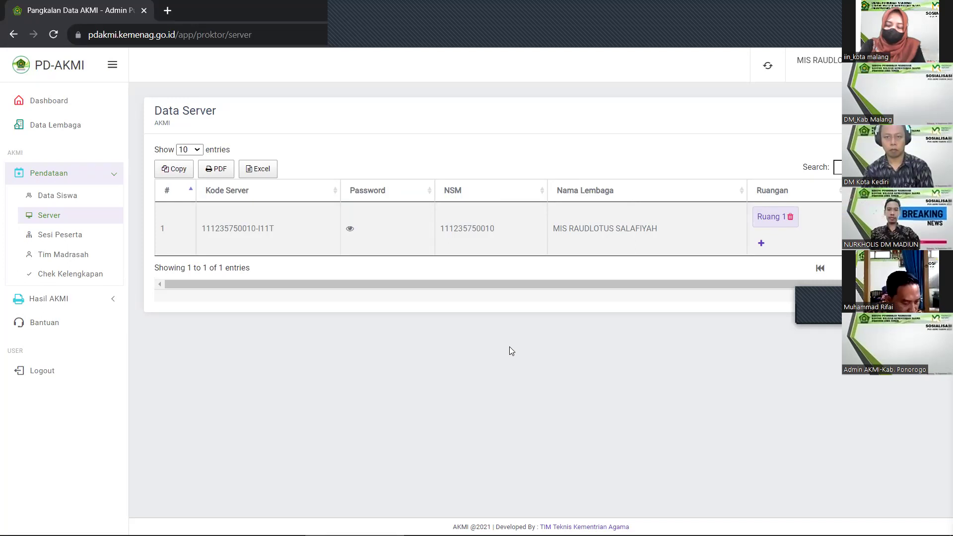
Try to add room number 2 to the same server.
click(759, 245)
text(2)
click(500, 334)
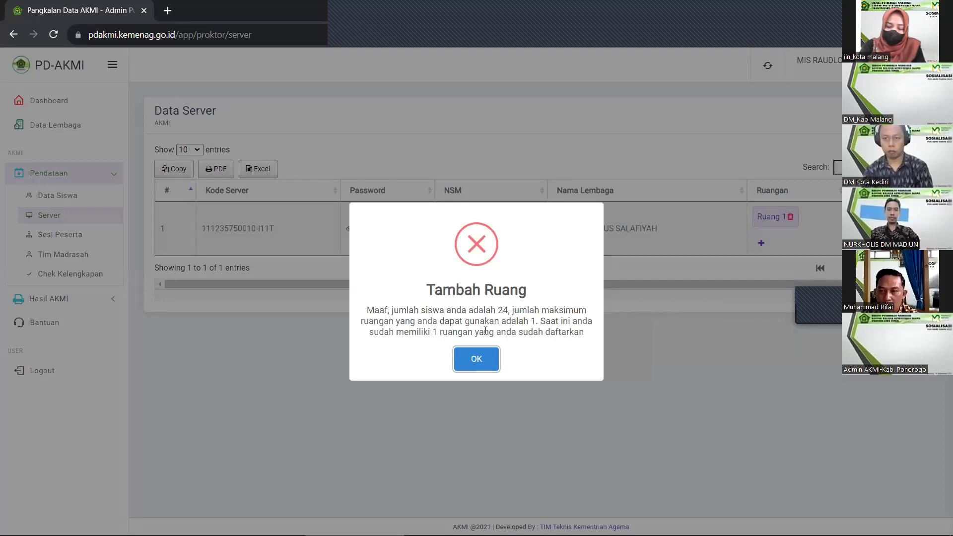
click(470, 357)
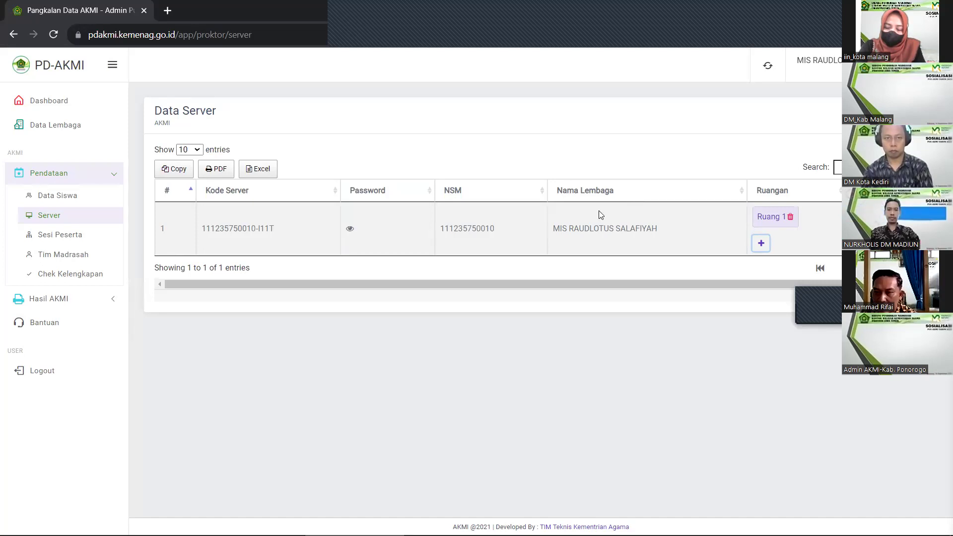
Open Sesi Peserta and examine the Periode and Ruang options of the first participant.
click(82, 239)
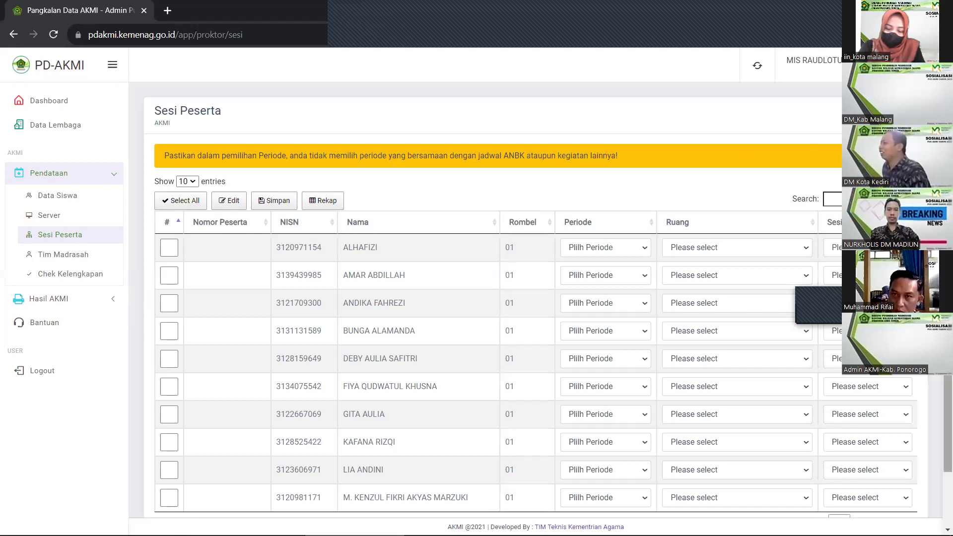
scroll(496, 298, down, 2)
scroll(583, 174, up, 1)
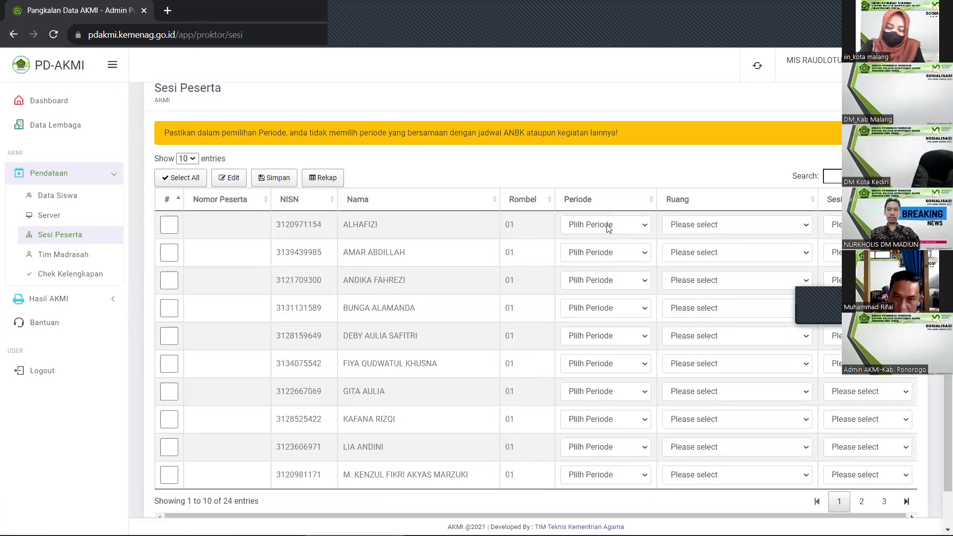
click(627, 227)
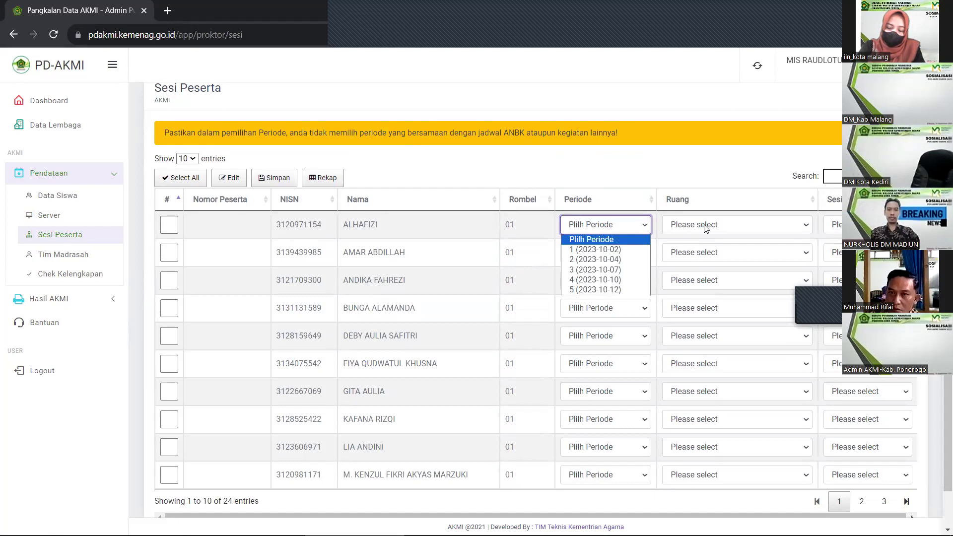
click(706, 228)
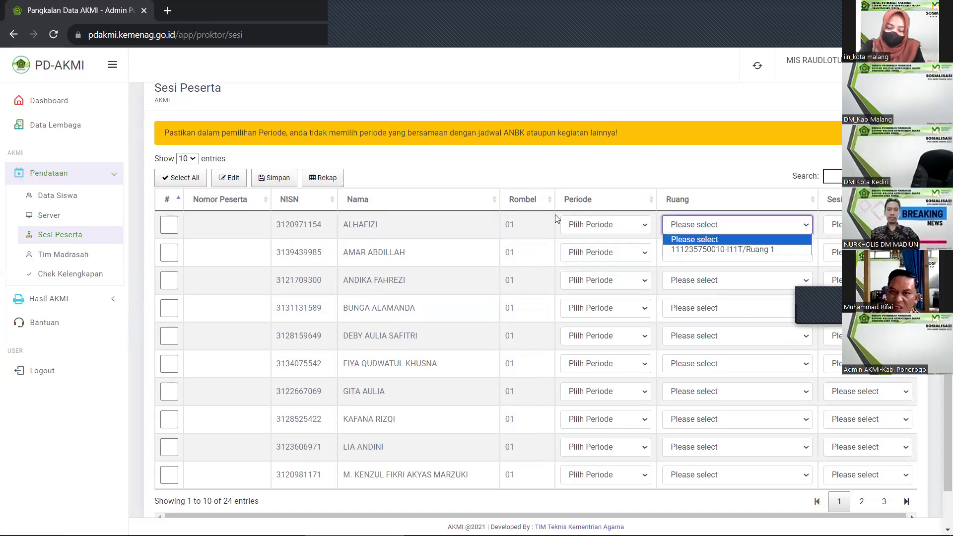
click(350, 186)
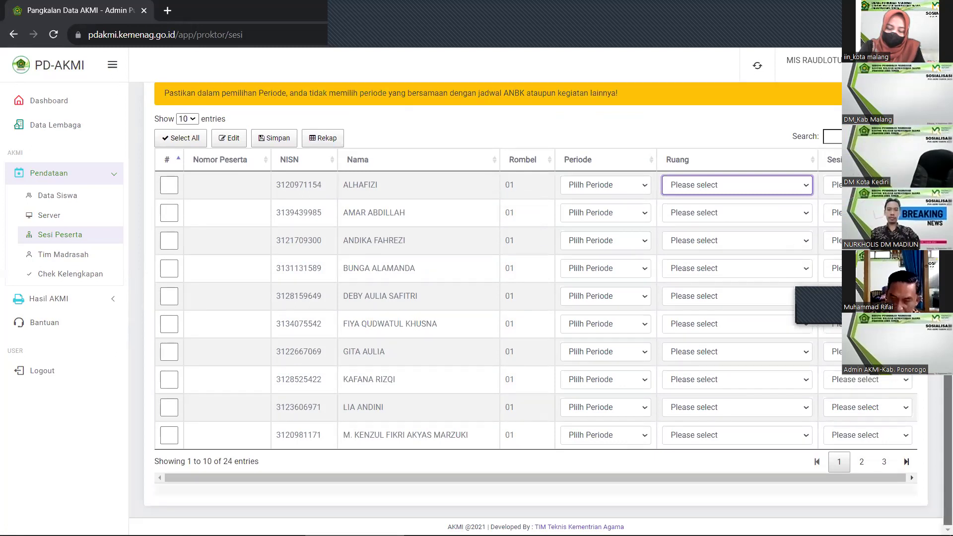
scroll(167, 274, up, 2)
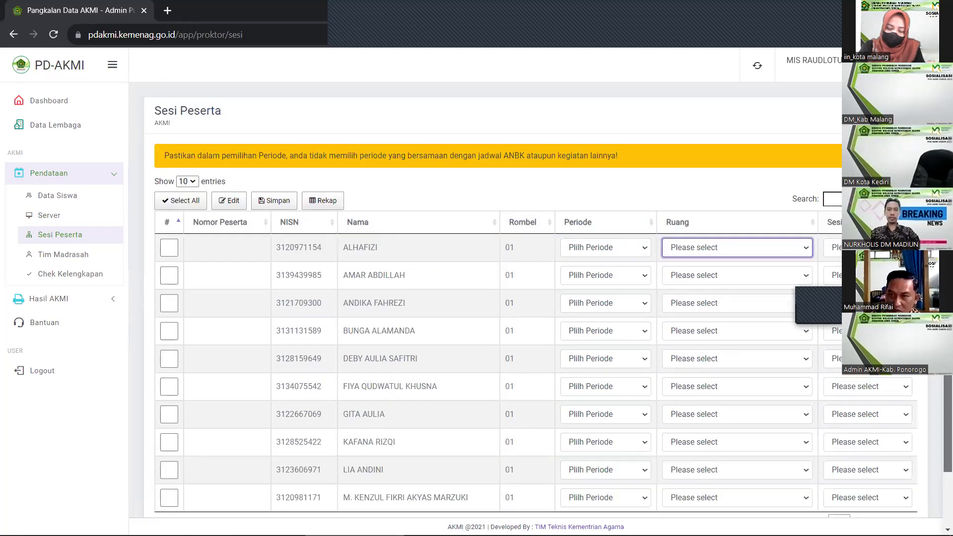
Select all listed participants, try a bulk session edit with Periode 4 (2023-10-10), Ruang 1 and Sesi 1, and close it without saving.
click(174, 215)
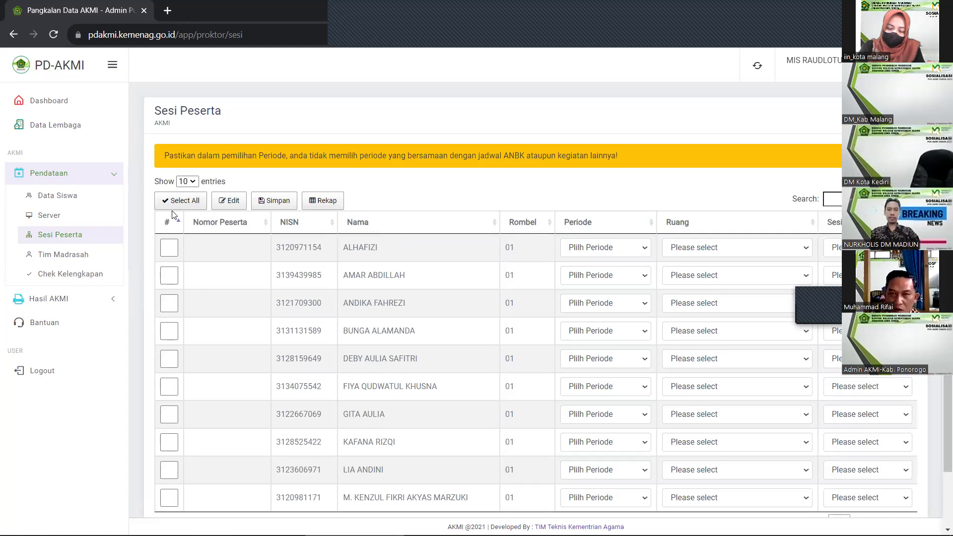
click(174, 205)
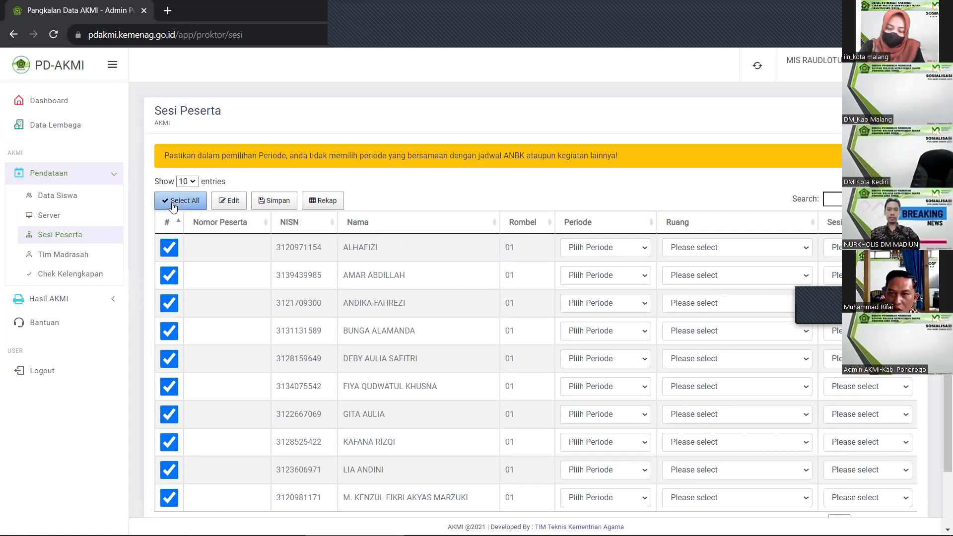
click(234, 200)
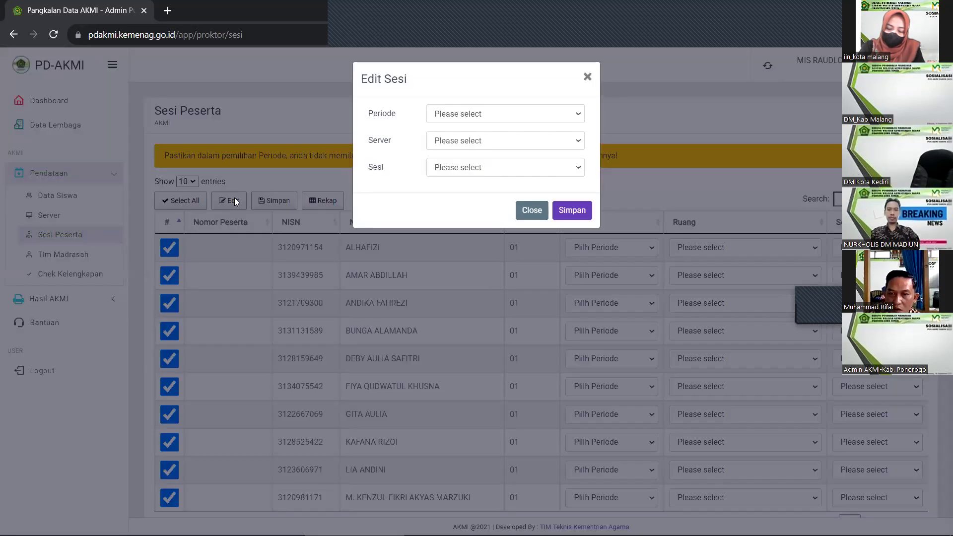
click(497, 114)
click(497, 166)
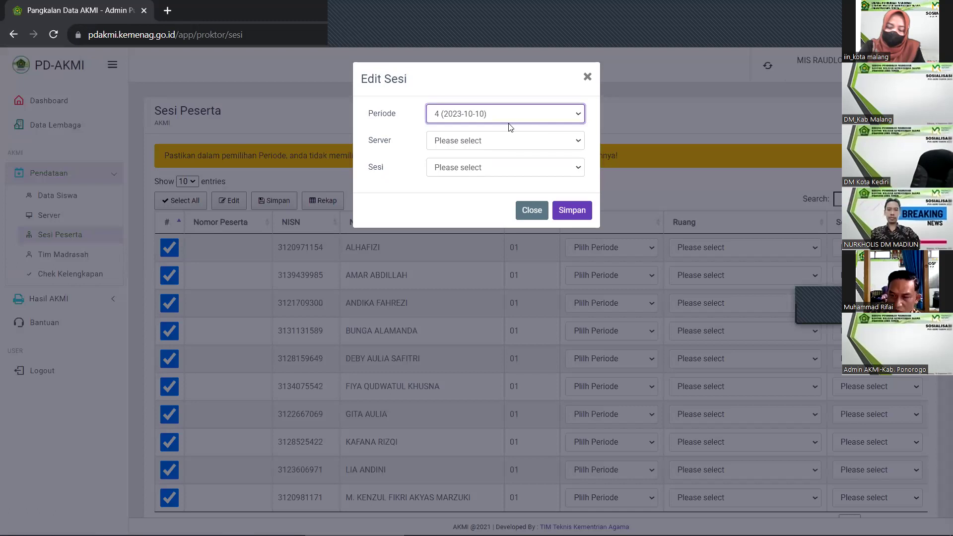
click(502, 140)
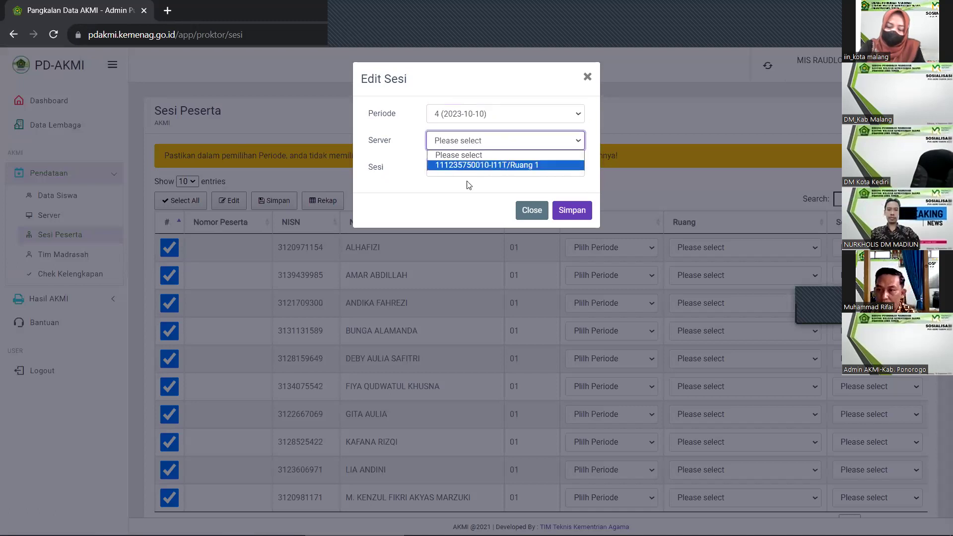
click(484, 165)
click(503, 167)
click(497, 189)
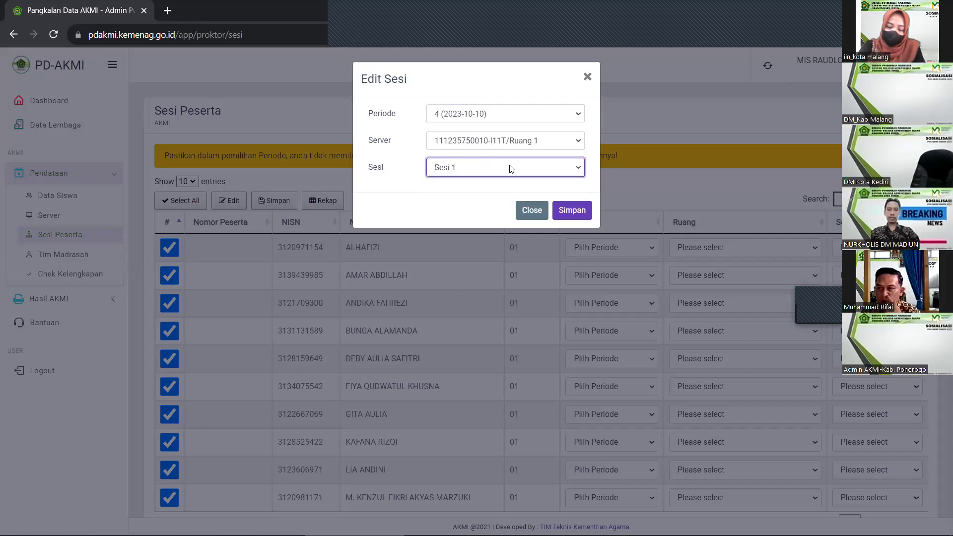
click(588, 77)
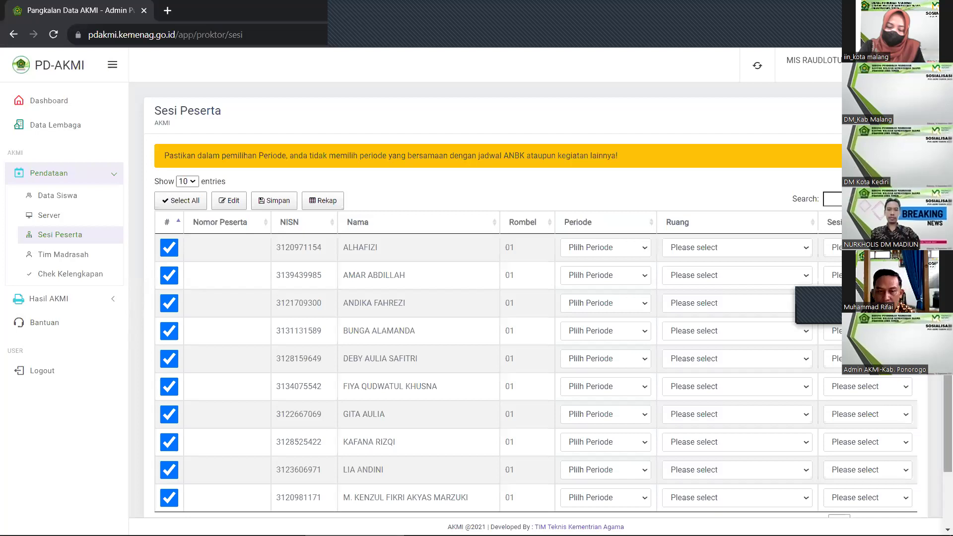
Open Chek Kelengkapan and show all student entries in the completeness table.
scroll(724, 155, down, 1)
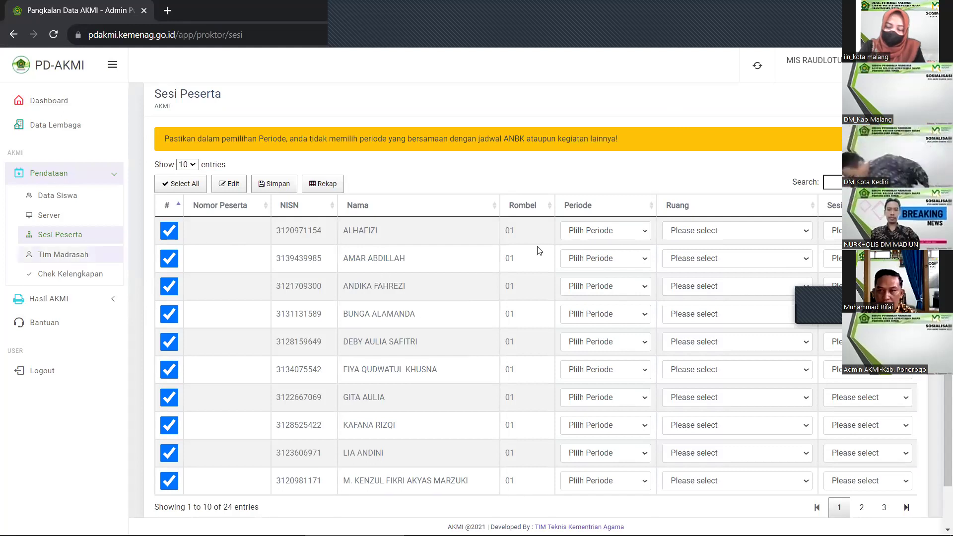
click(67, 255)
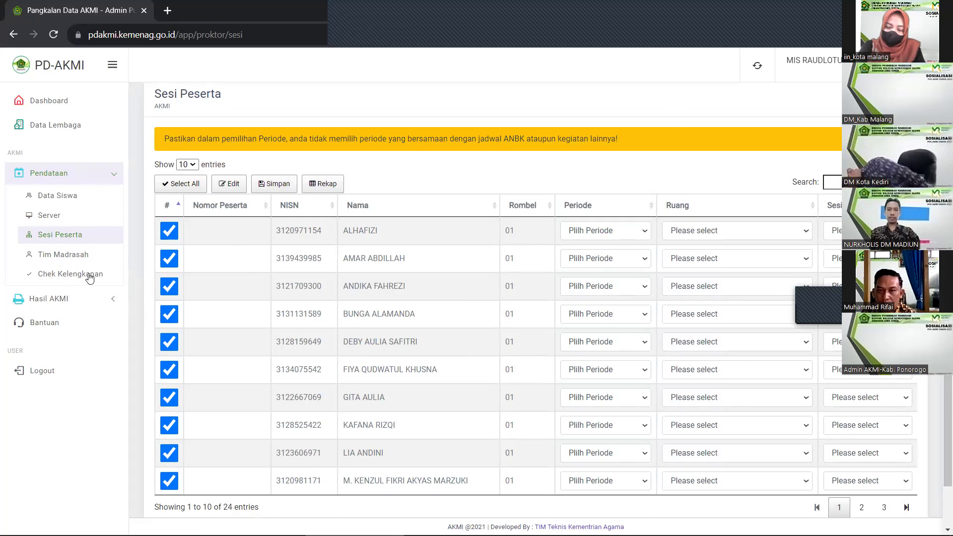
click(90, 276)
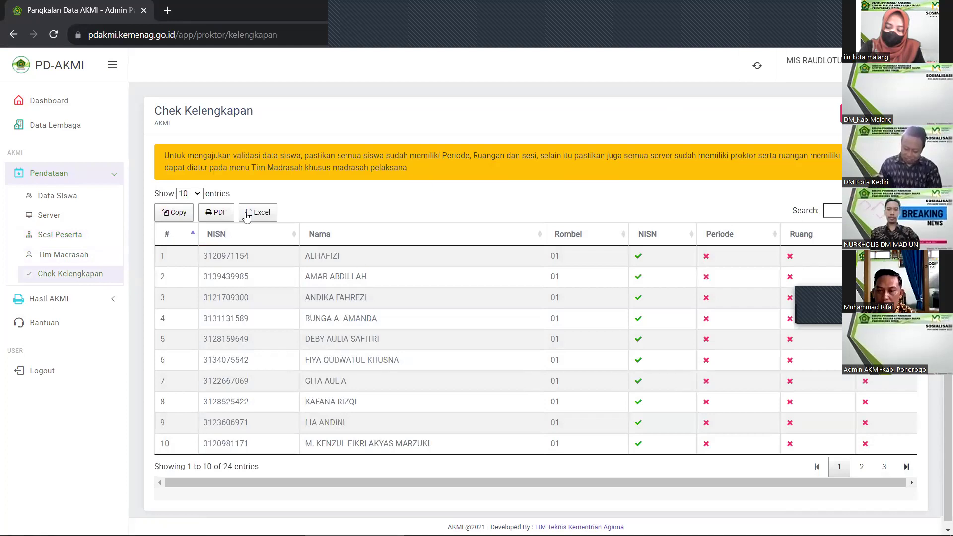
click(185, 195)
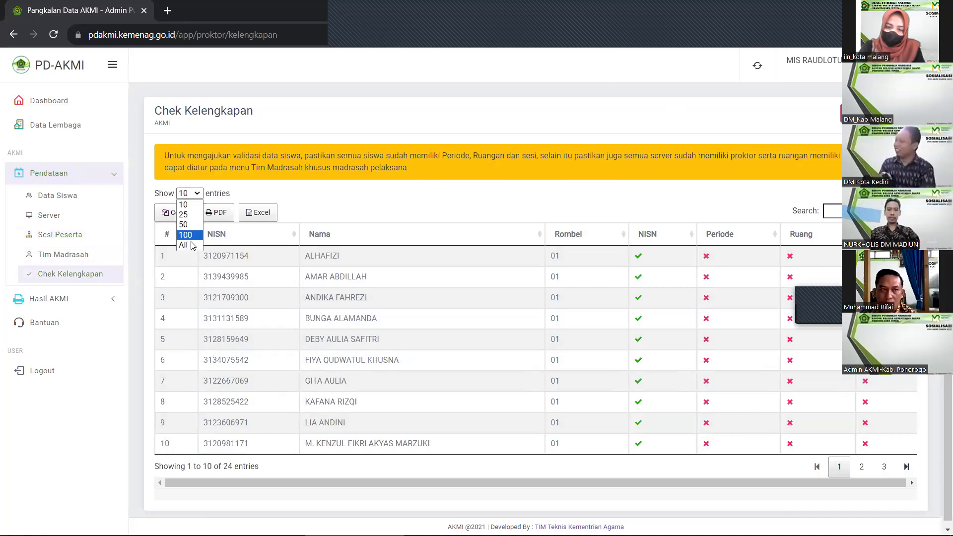
click(190, 243)
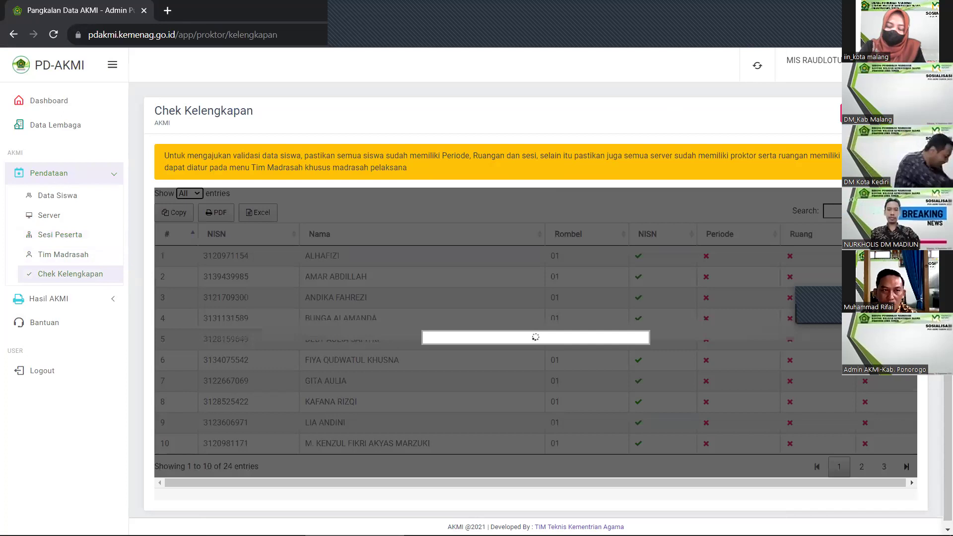
Examine the NISN, Periode and Ruang completeness marks for every student in the Chek Kelengkapan table.
scroll(704, 217, down, 8)
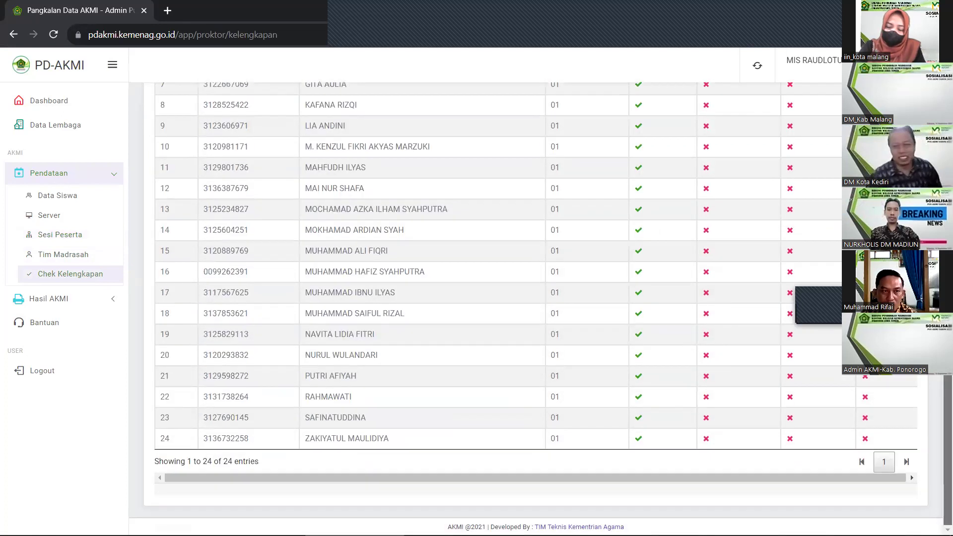
scroll(703, 217, up, 6)
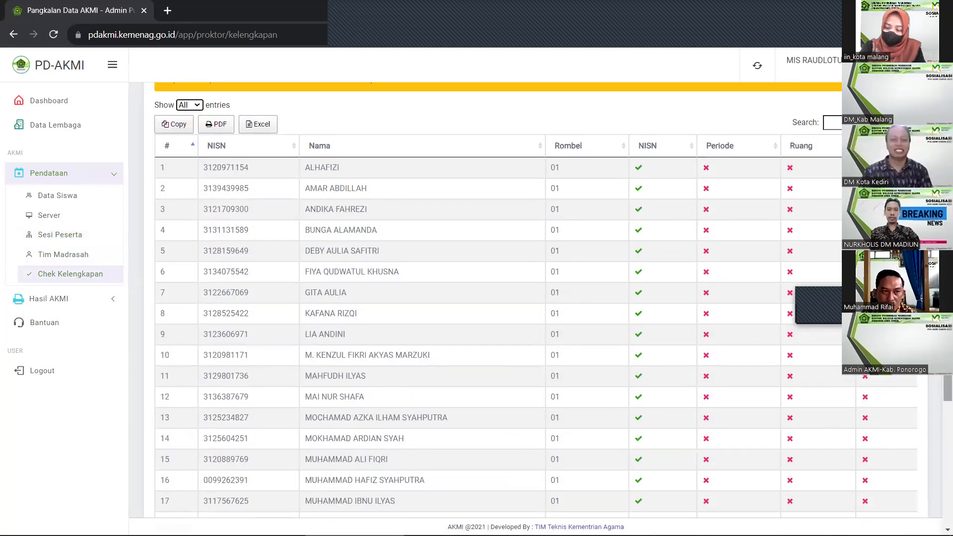
scroll(720, 187, down, 4)
scroll(536, 298, up, 3)
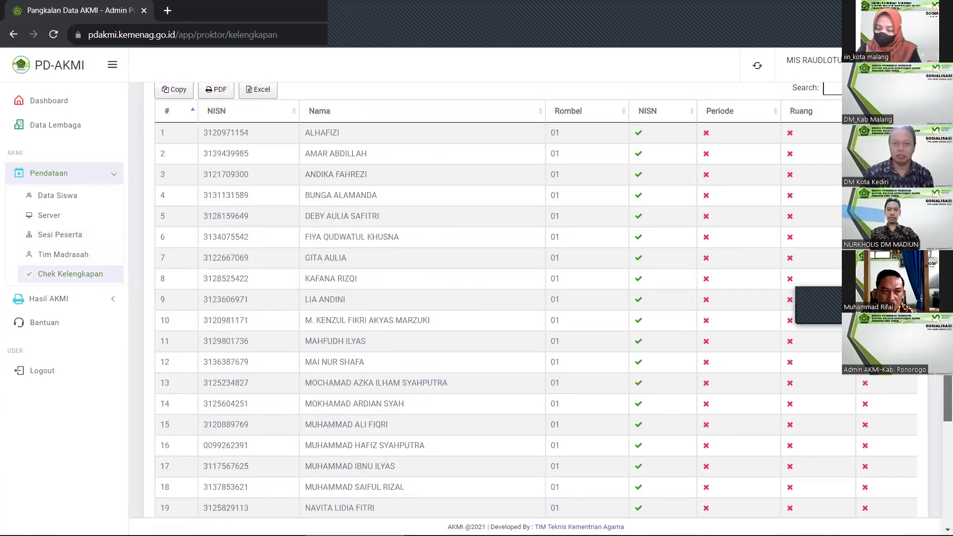
scroll(536, 298, down, 3)
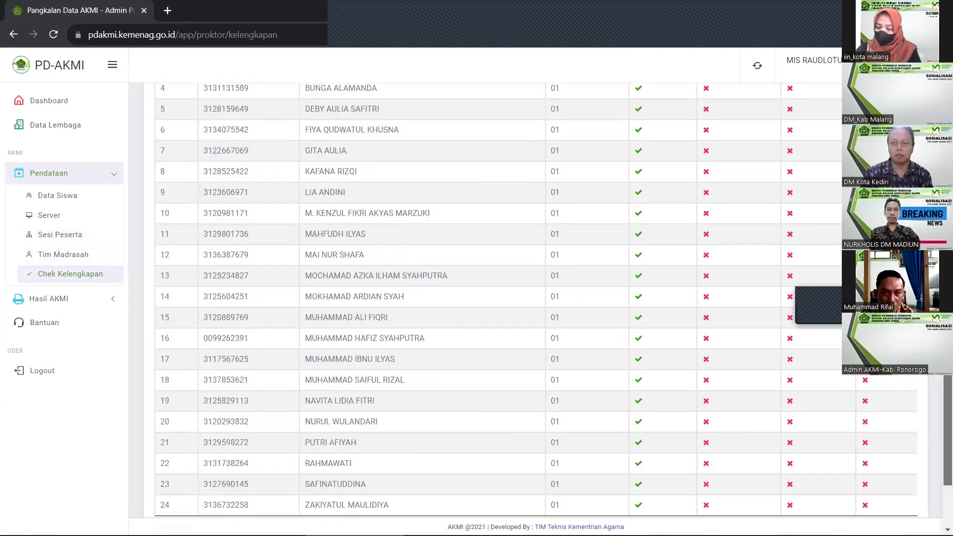
scroll(536, 297, up, 3)
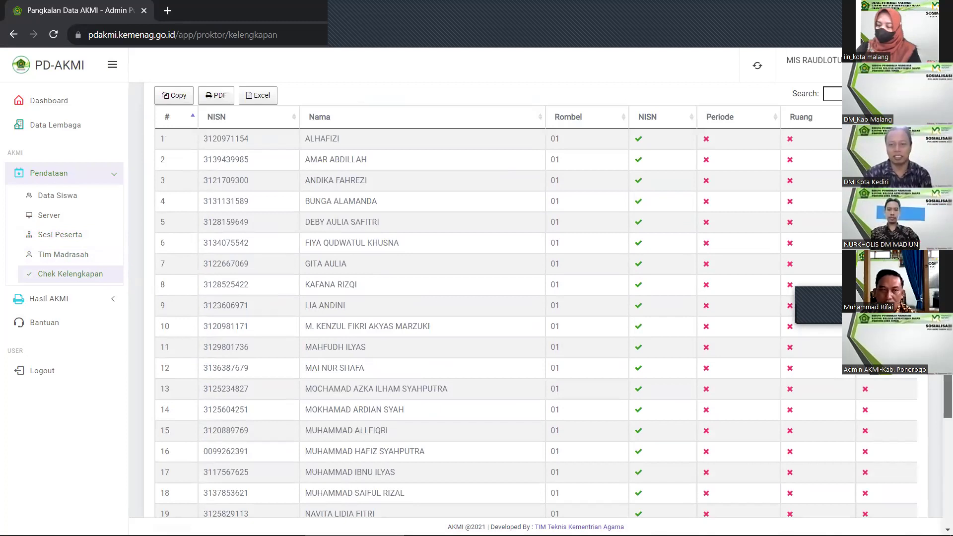
scroll(496, 298, up, 2)
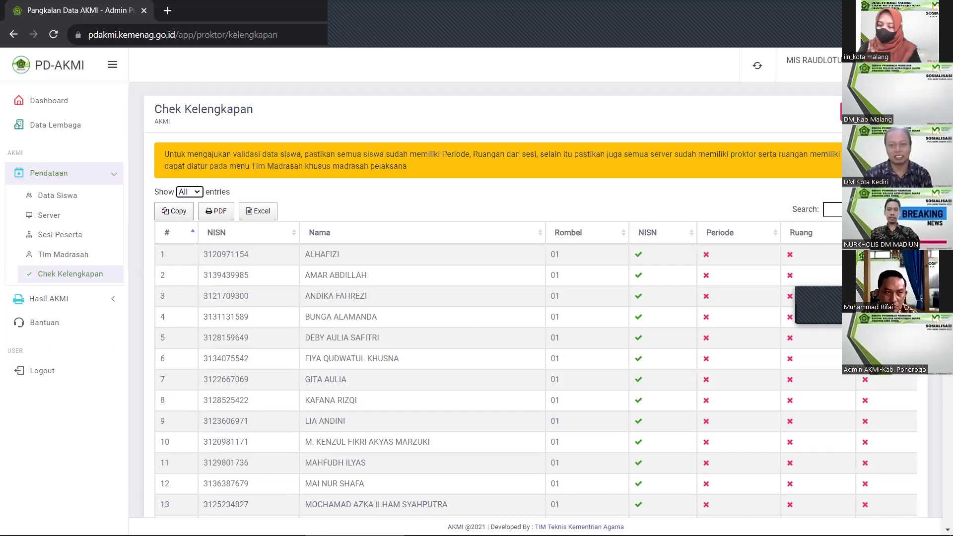
scroll(496, 298, down, 2)
scroll(496, 298, down, 4)
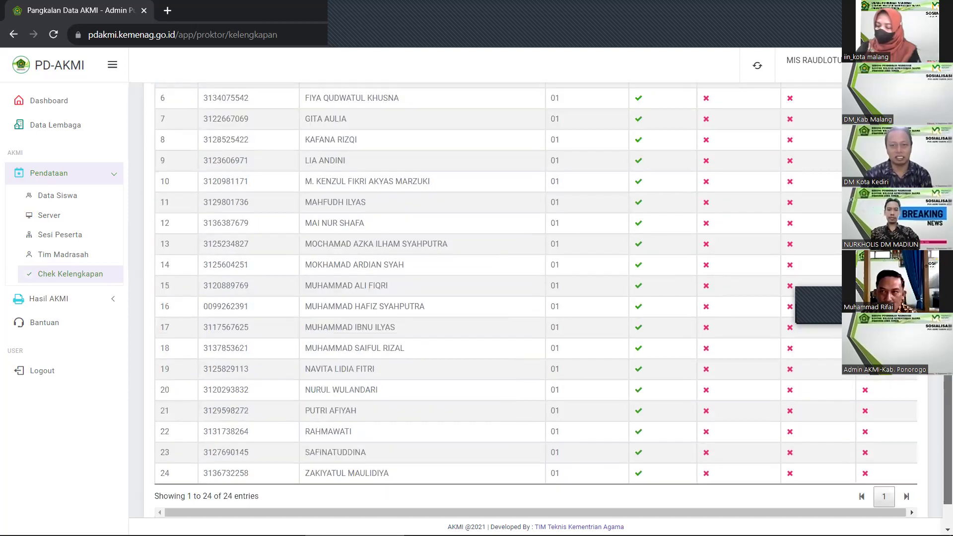
scroll(497, 298, down, 1)
scroll(496, 298, up, 5)
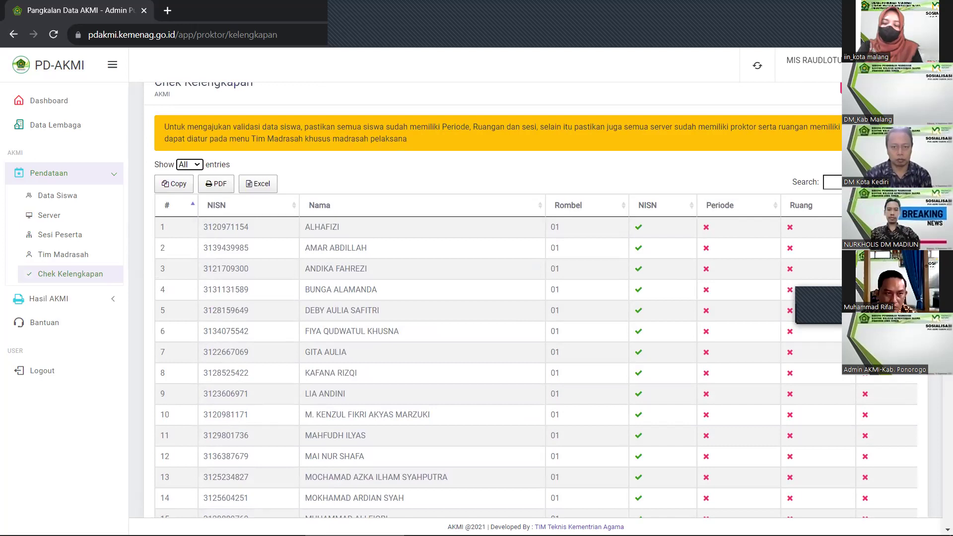
scroll(531, 298, up, 1)
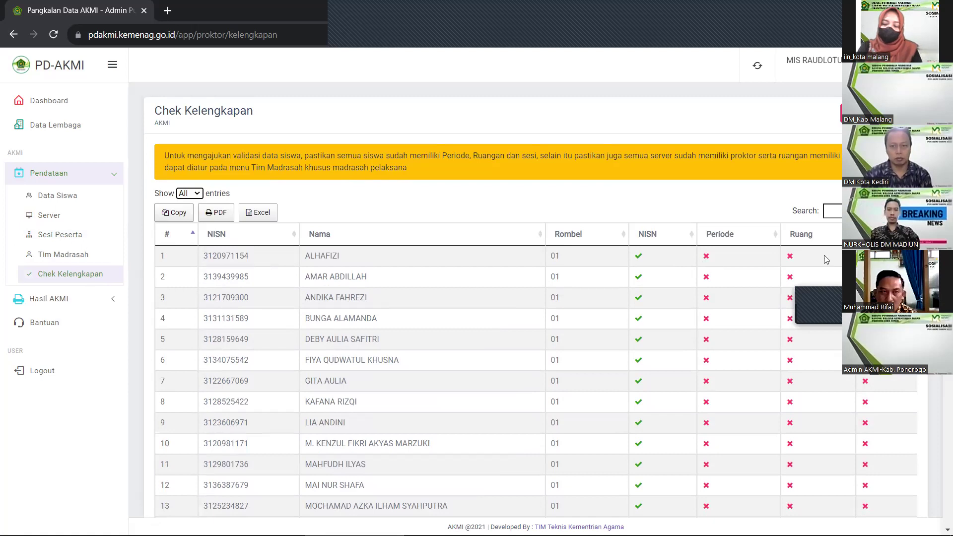
scroll(497, 348, down, 5)
scroll(497, 348, up, 5)
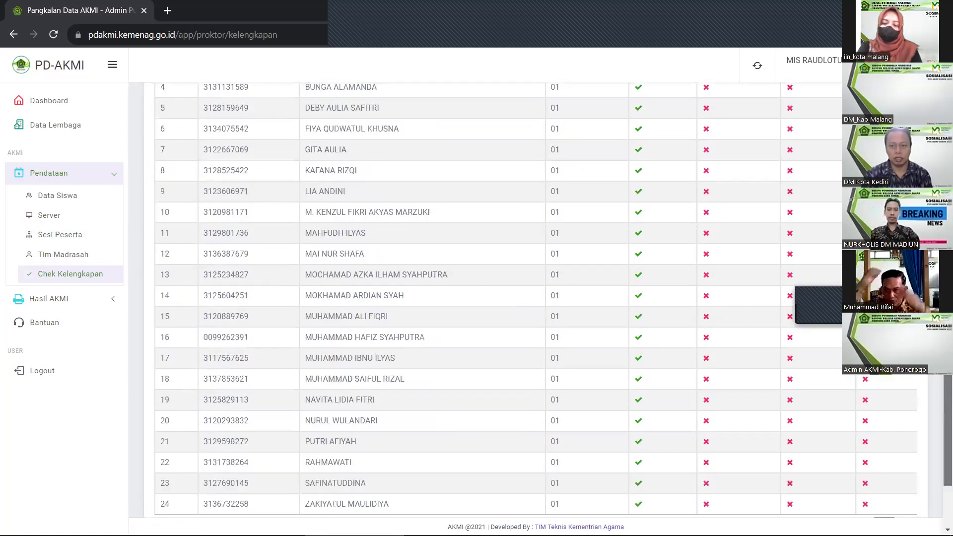
Try adding a team member as Proktor on the madrasah's server in Tim Madrasah, close the form unsaved, and go back to Chek Kelengkapan.
click(78, 260)
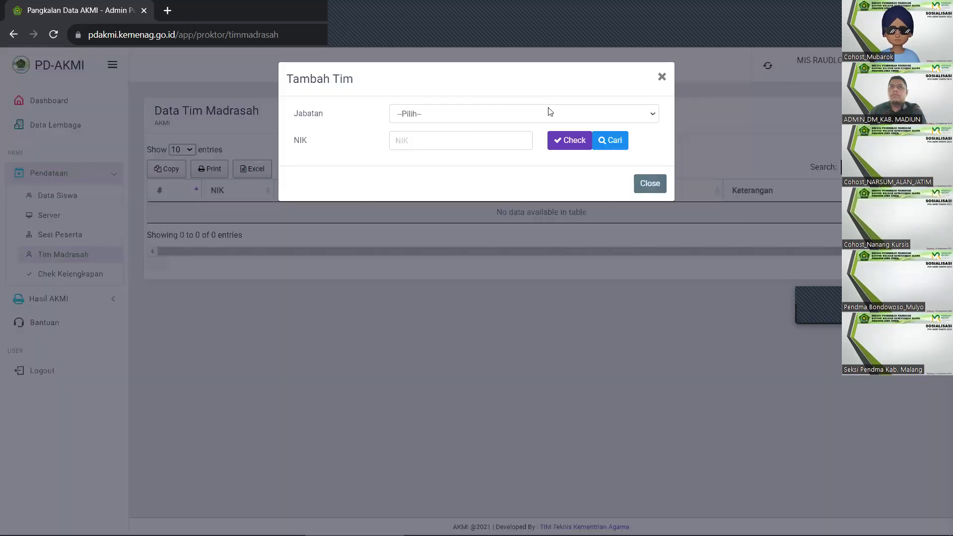
click(495, 117)
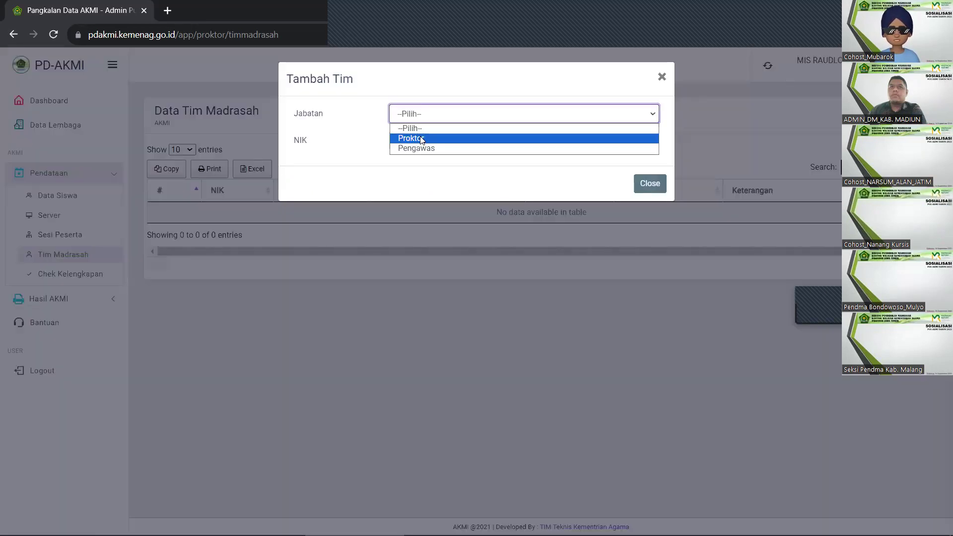
click(421, 139)
click(423, 146)
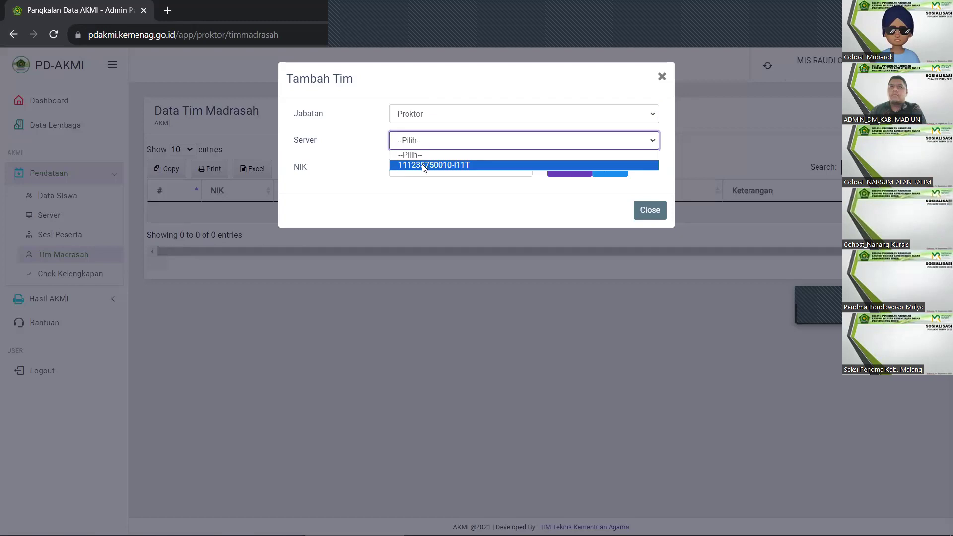
click(422, 166)
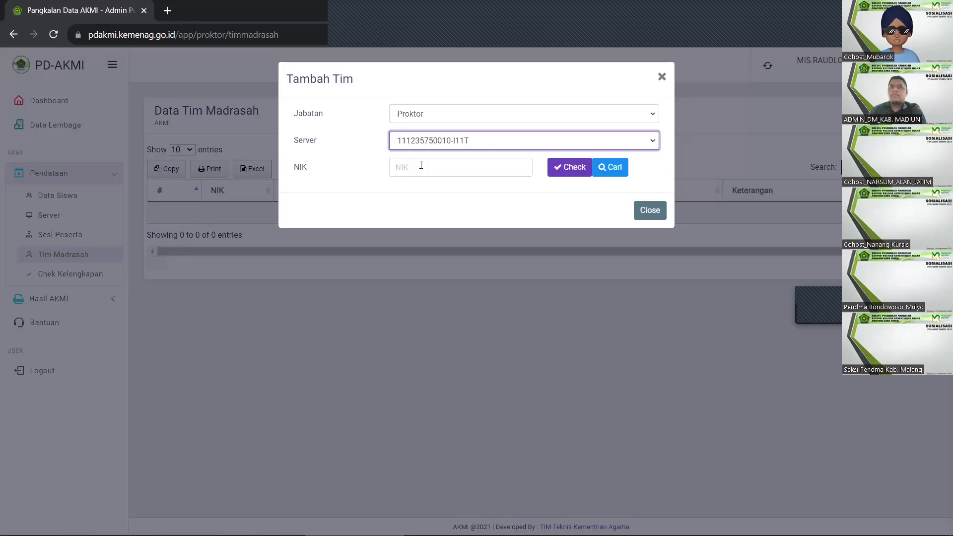
click(421, 165)
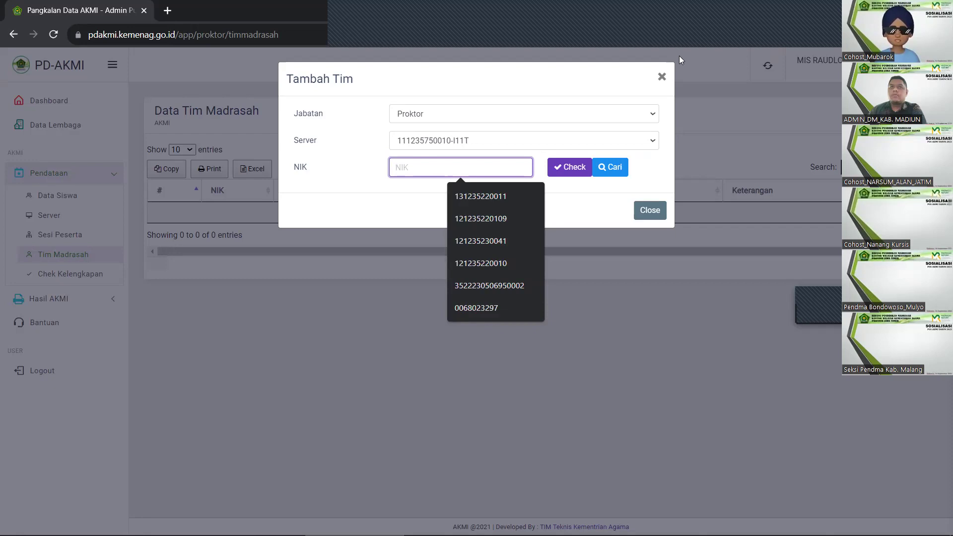
click(662, 78)
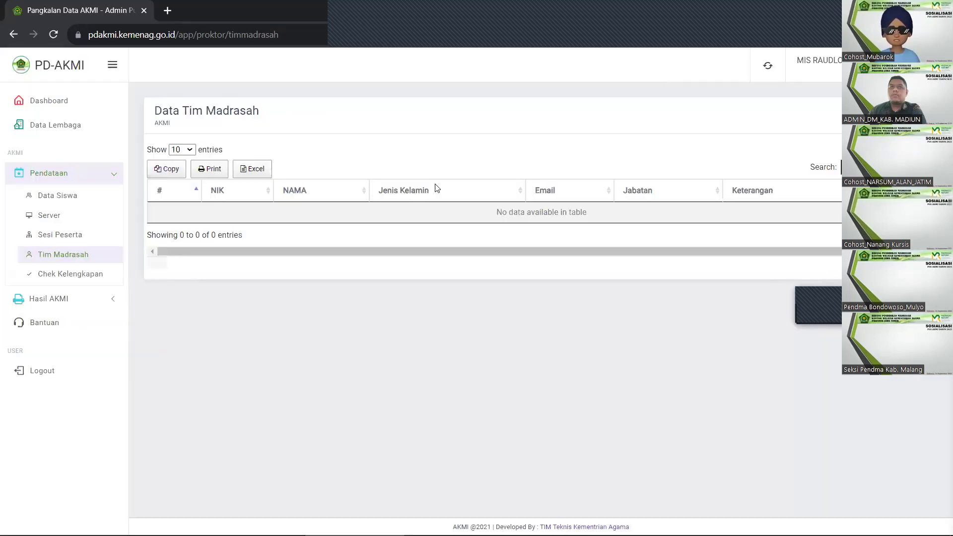
click(62, 281)
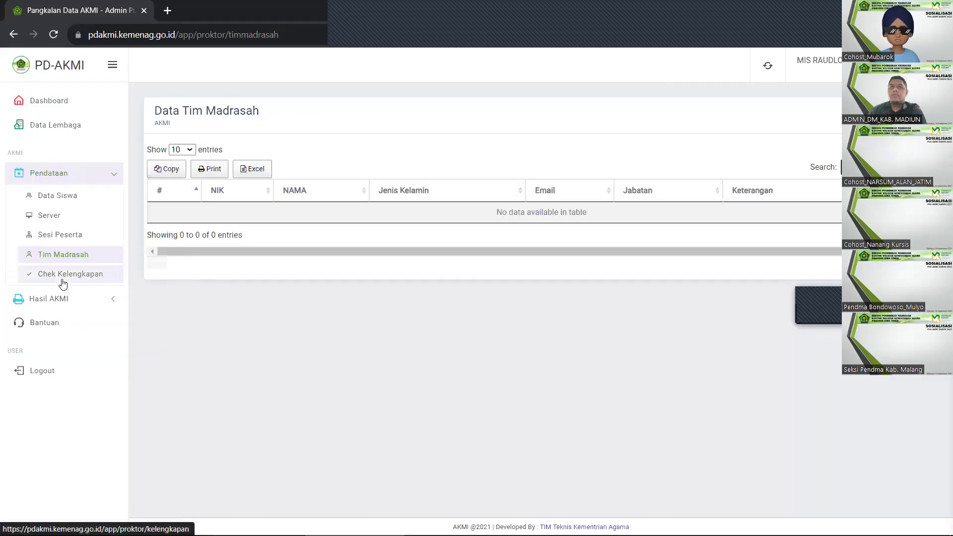
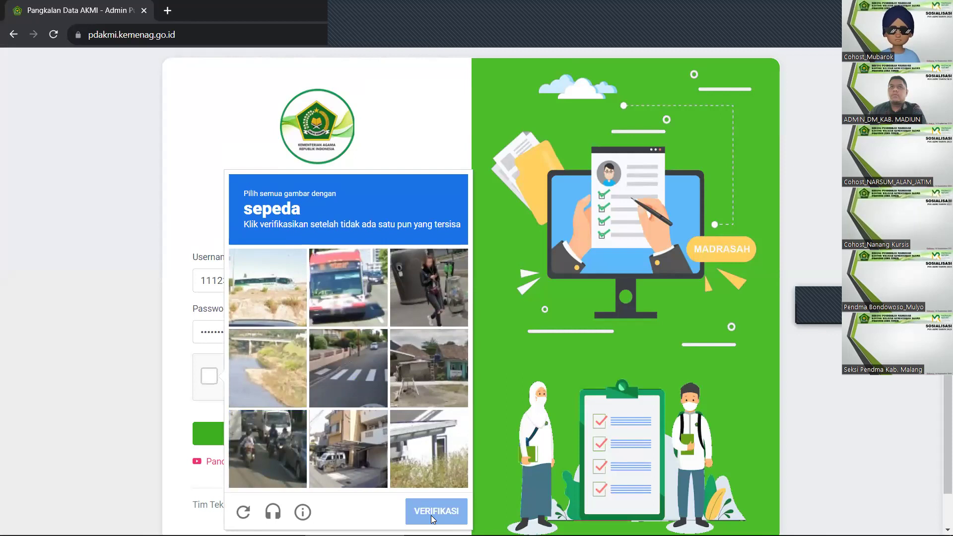
Sign in to another madrasah's proctor account and check which pages Pelaksanaan and Pendataan offer.
click(356, 435)
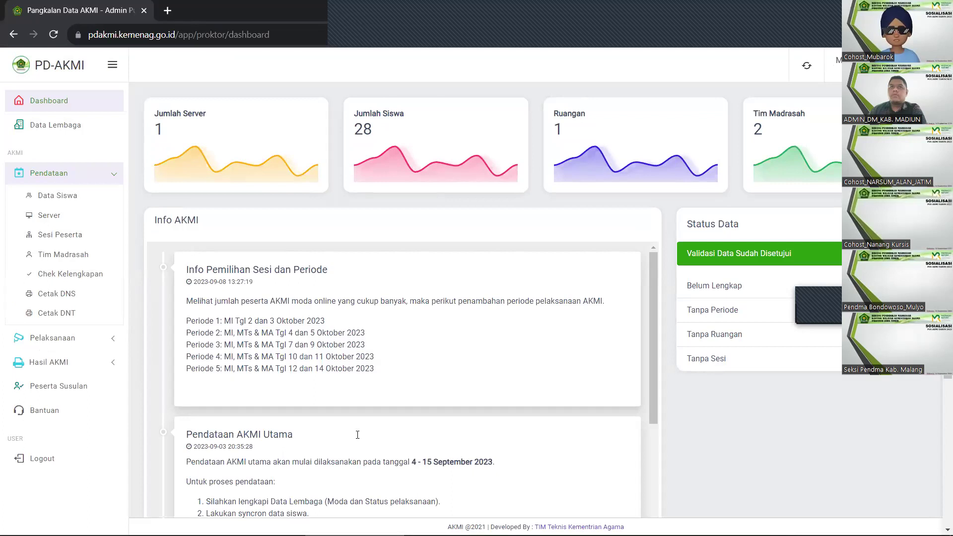
click(74, 174)
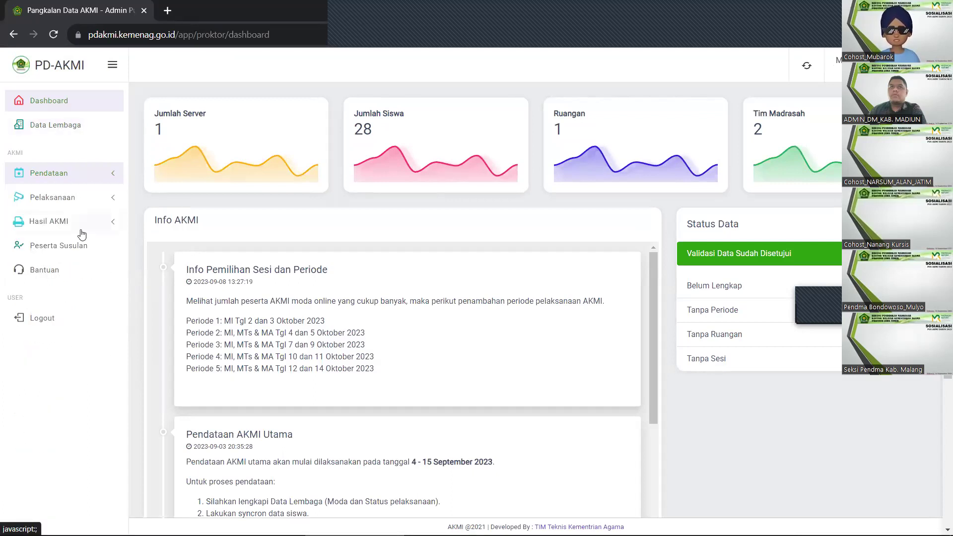
click(114, 204)
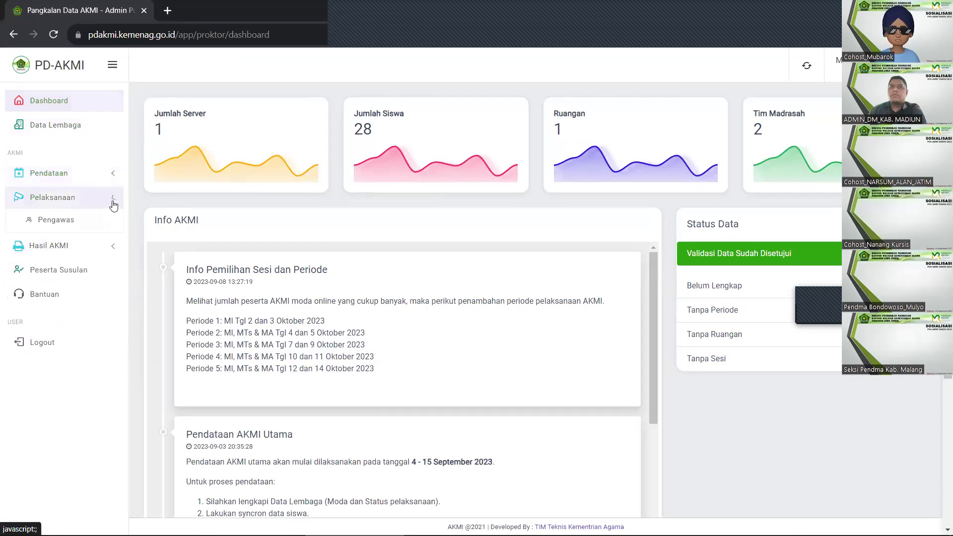
click(92, 181)
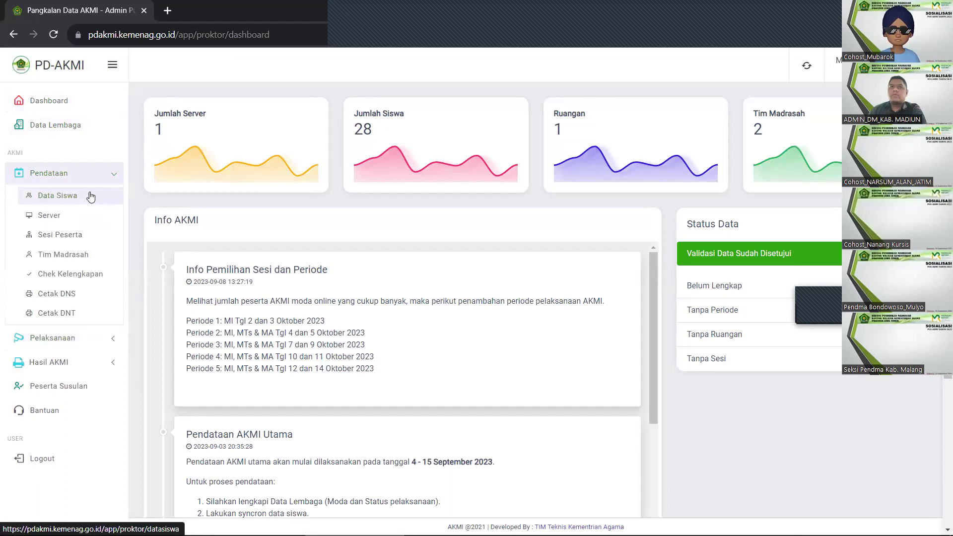
Review this madrasah's Data Siswa, Server, Sesi Peserta, Tim Madrasah and Chek Kelengkapan pages.
click(91, 196)
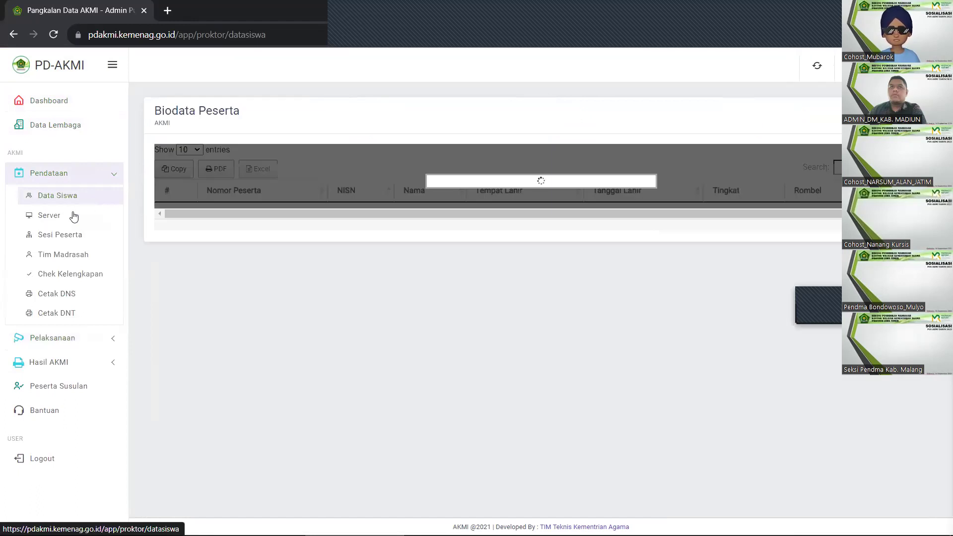
click(73, 217)
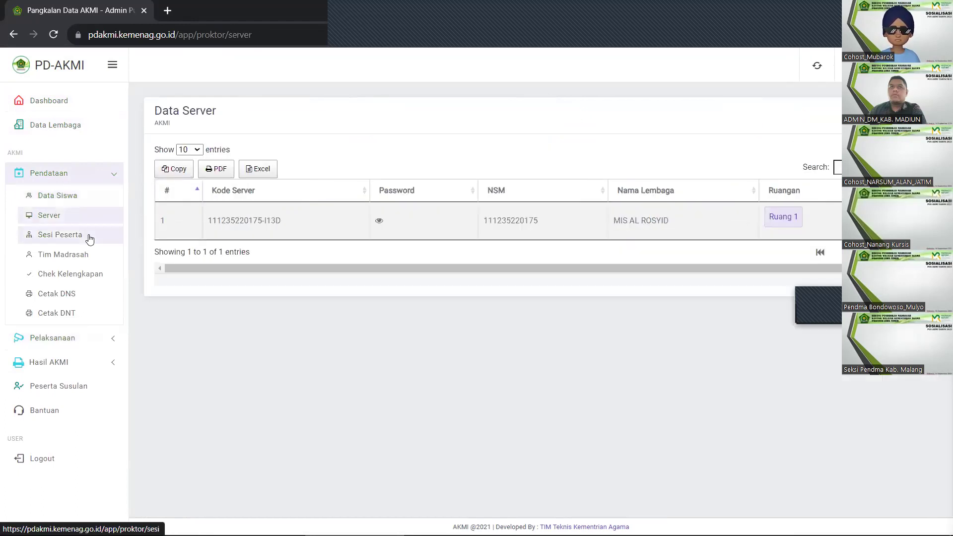
click(90, 240)
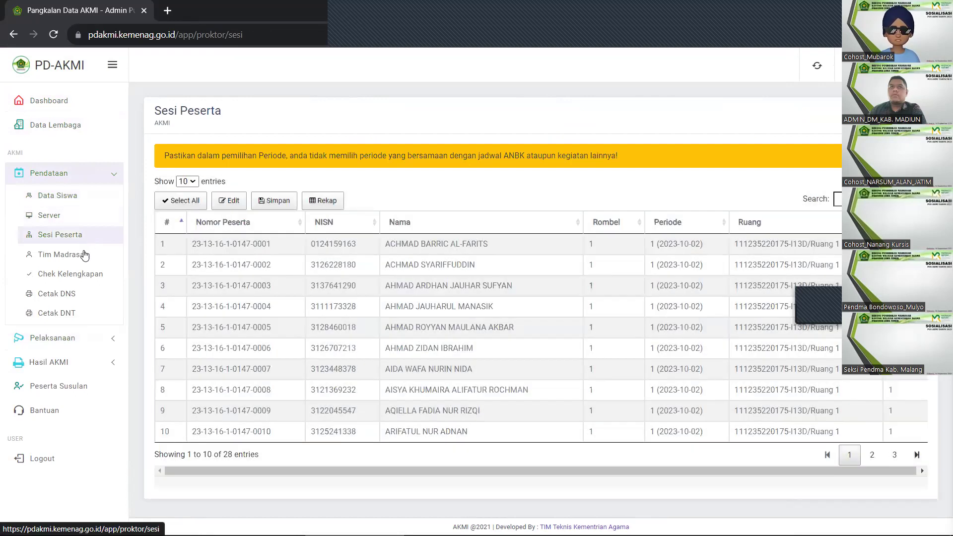
click(84, 255)
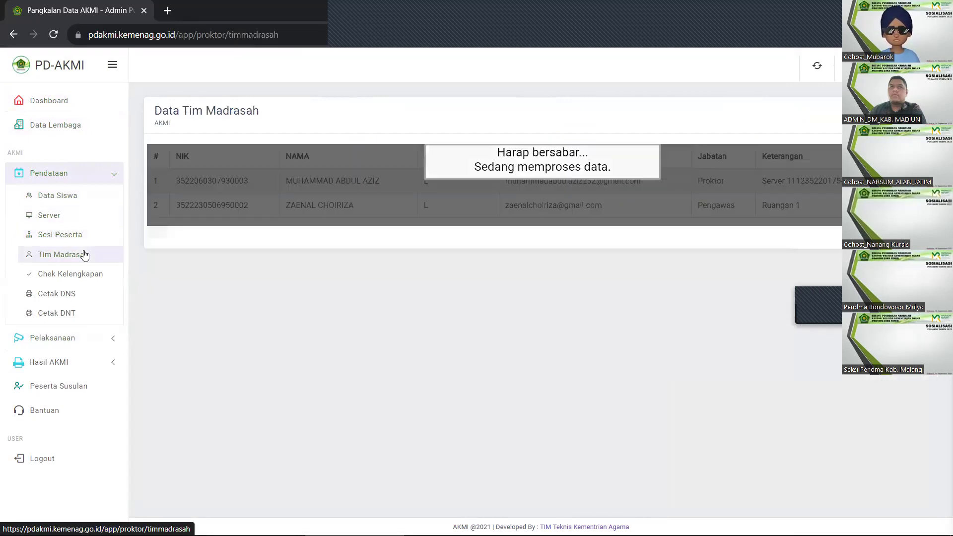
click(96, 277)
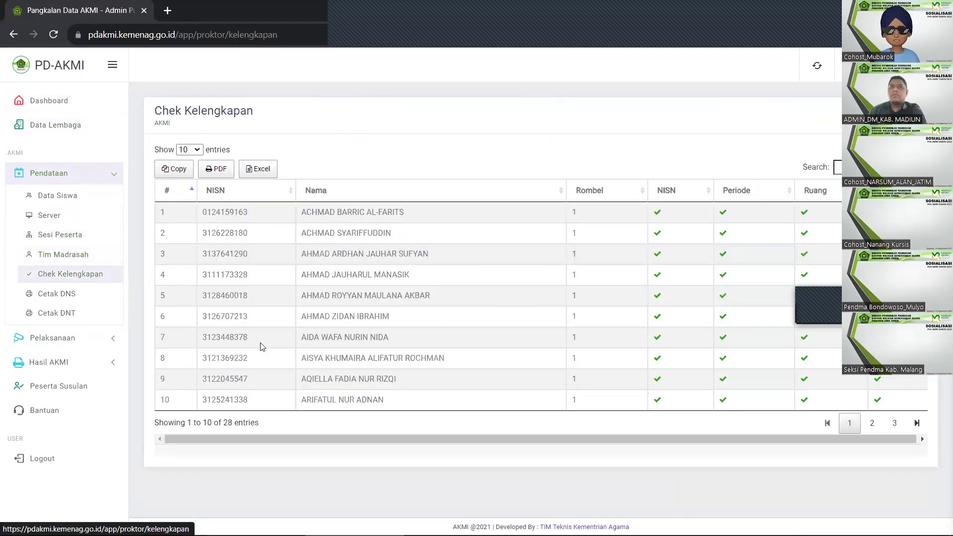
Open the Cetak DNS document, and view the Cetak DNT participant list through to its end.
click(81, 299)
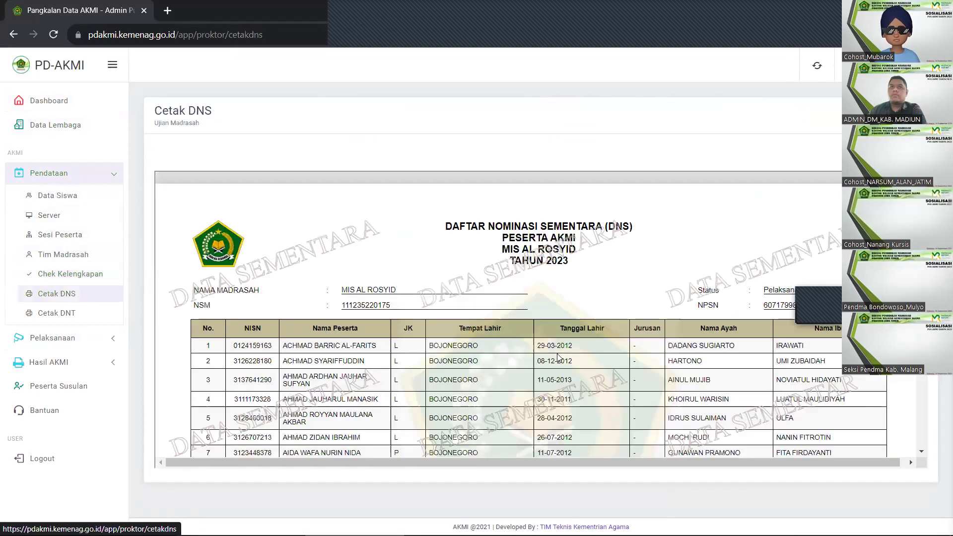
click(60, 314)
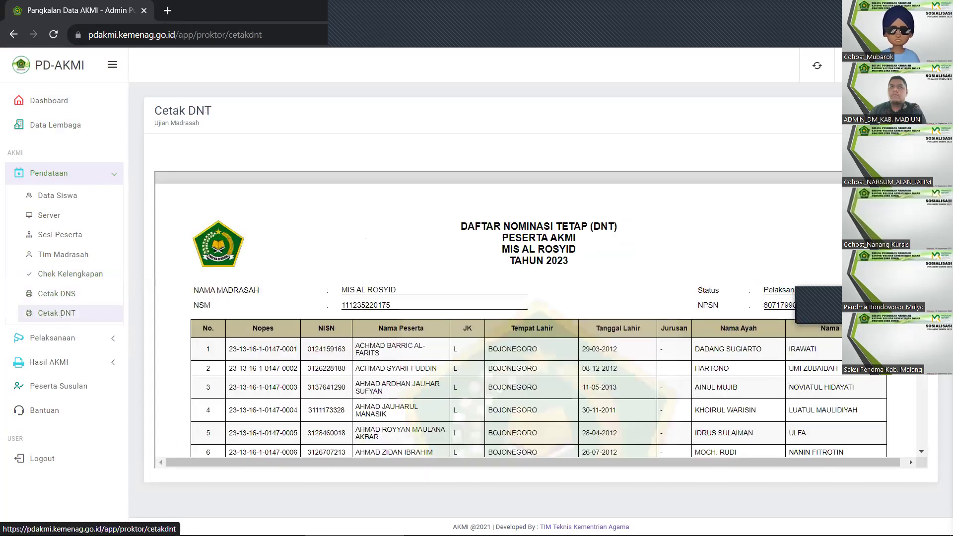
scroll(815, 224, down, 10)
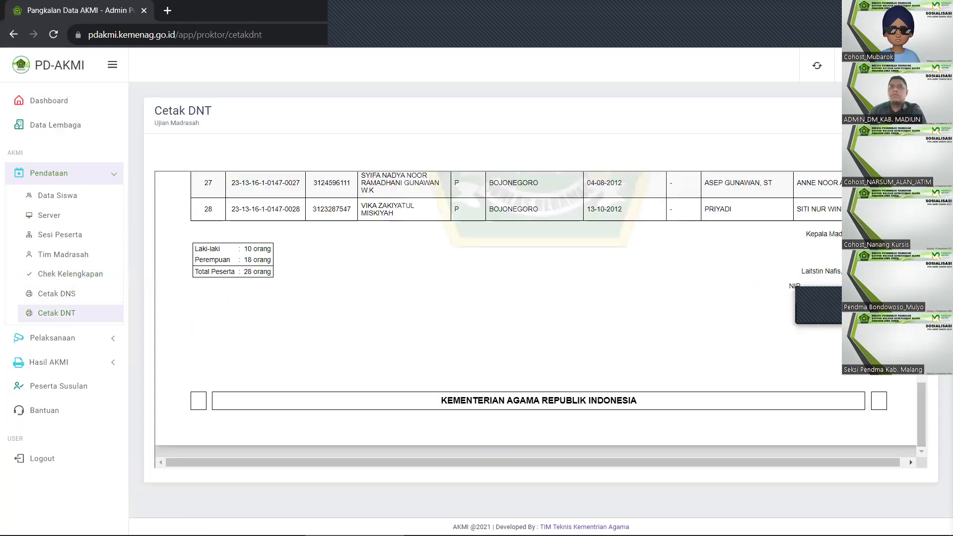
Leave the DNT list and view the supervisor account listed under Pelaksanaan's Pengawas page.
drag(815, 230, 680, 274)
click(679, 274)
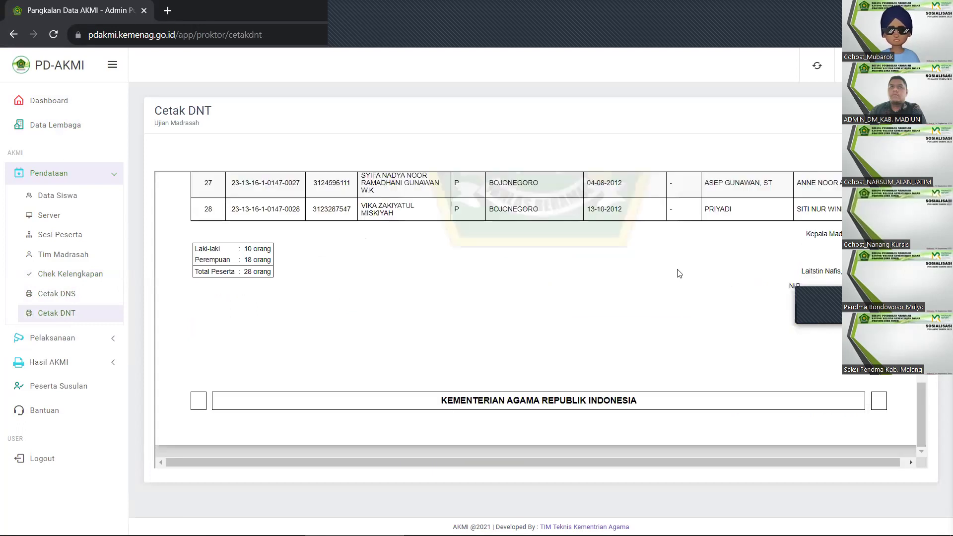
click(100, 341)
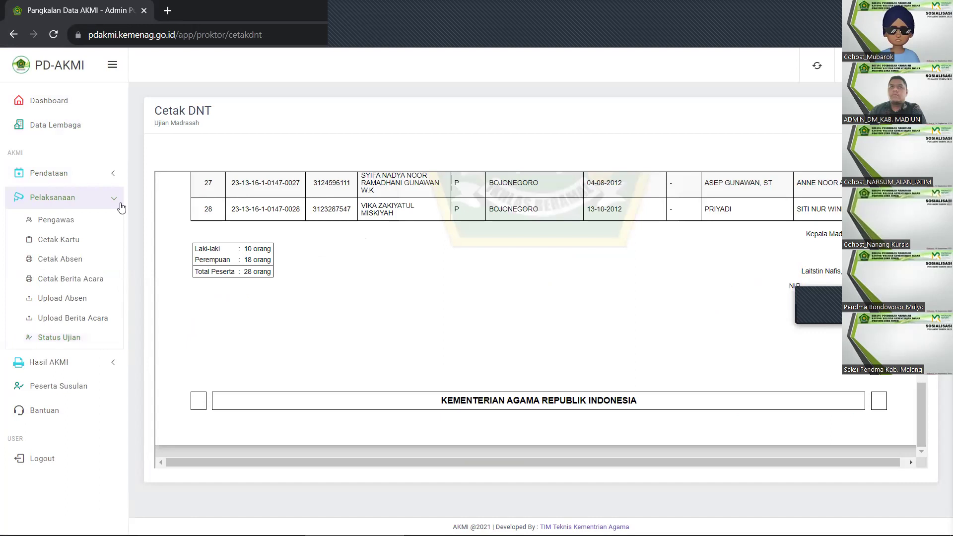
click(76, 220)
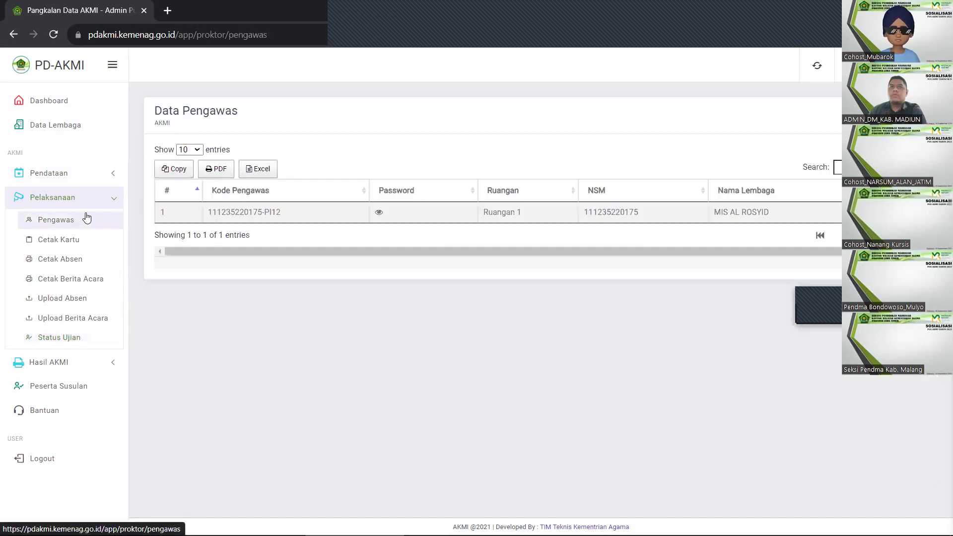
drag(208, 214, 345, 224)
click(532, 342)
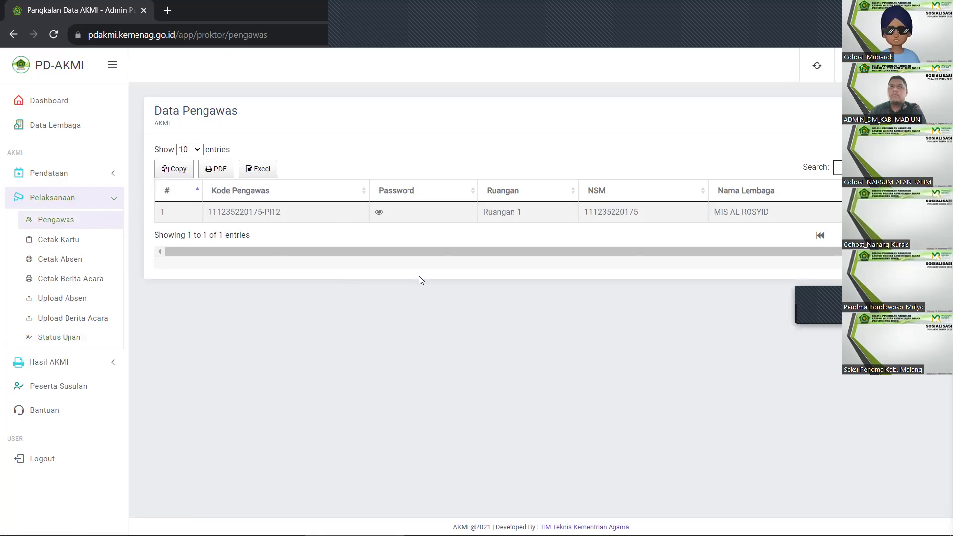
Generate the participant cards in Cetak Kartu for period 1 (2023-10-02), the Ruang 1 server and Sesi 1.
click(82, 247)
click(300, 173)
click(287, 229)
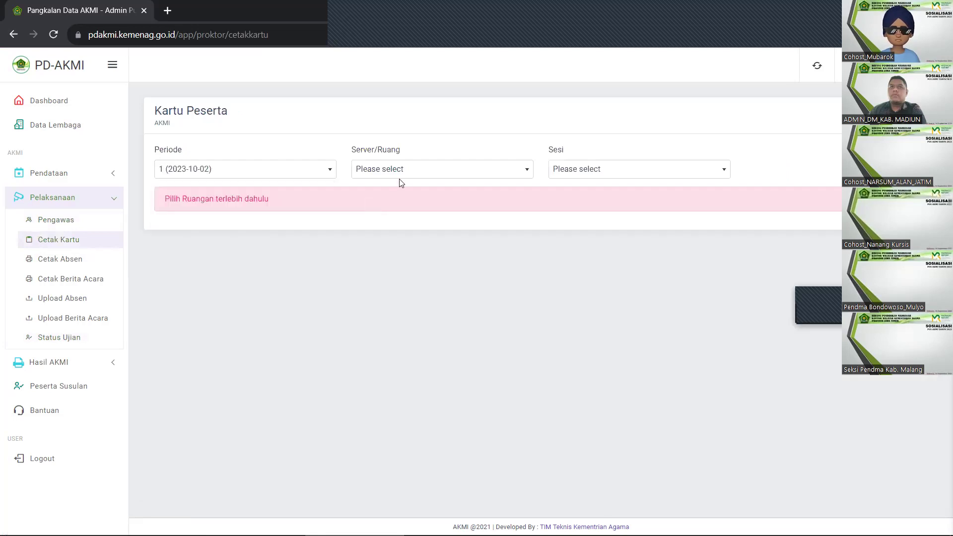
click(402, 175)
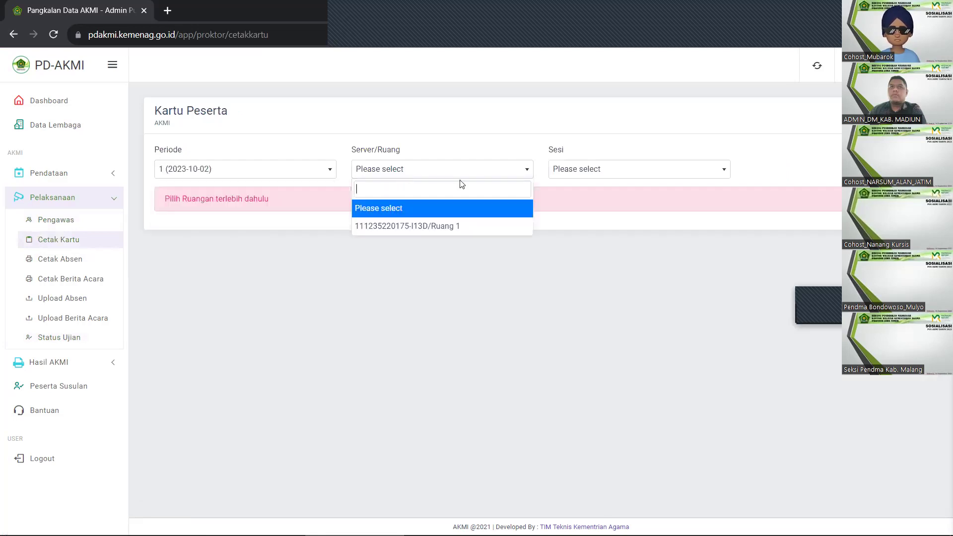
click(473, 226)
click(607, 173)
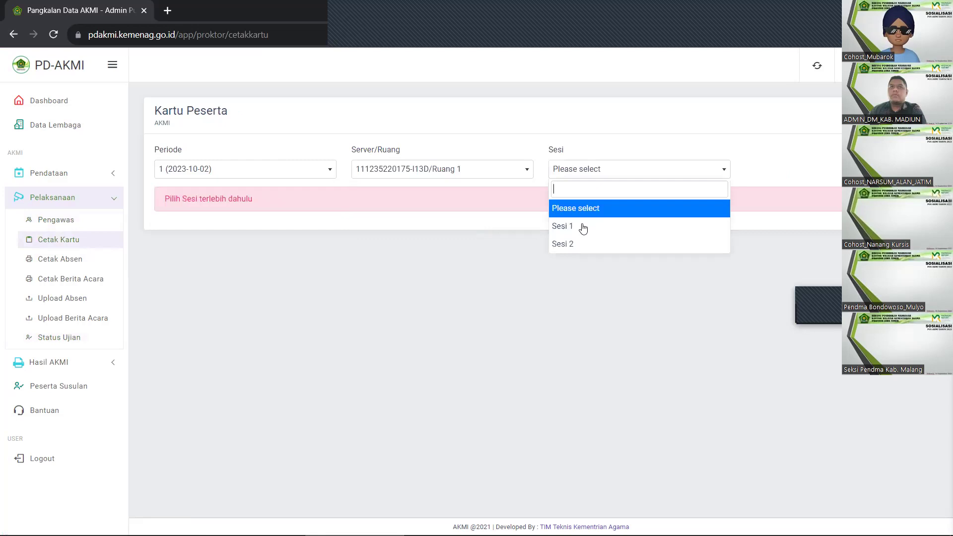
click(582, 226)
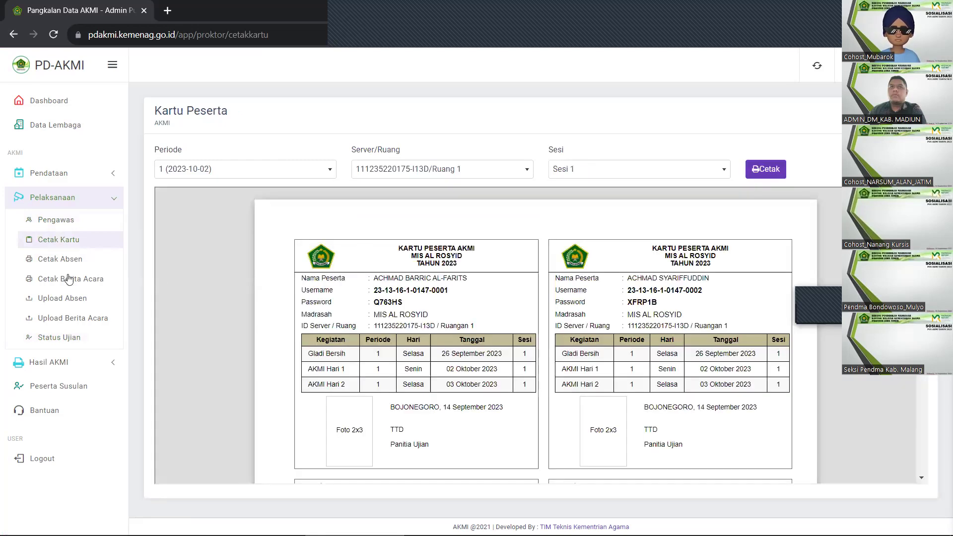
Switch the Cetak Kartu participant cards to Sesi 2 and look through them.
click(58, 258)
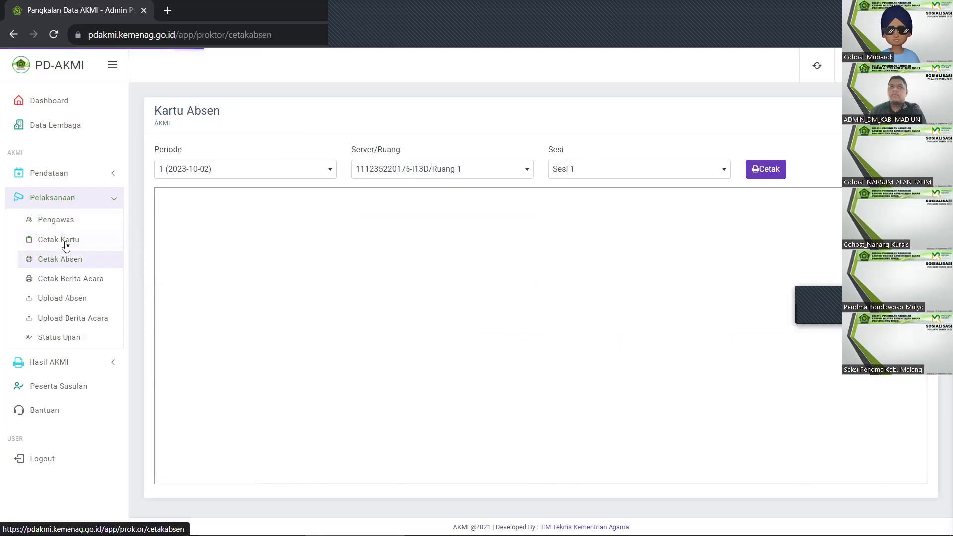
click(65, 241)
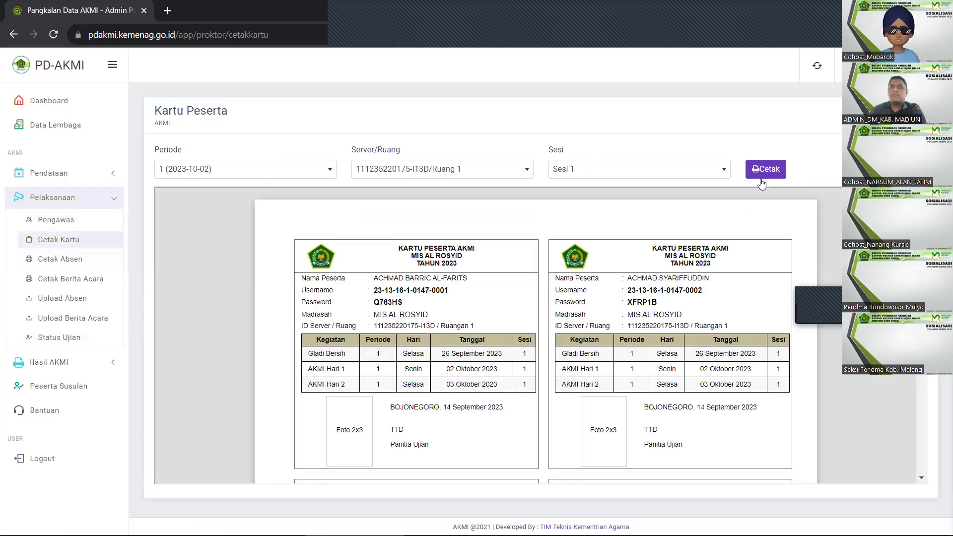
click(657, 171)
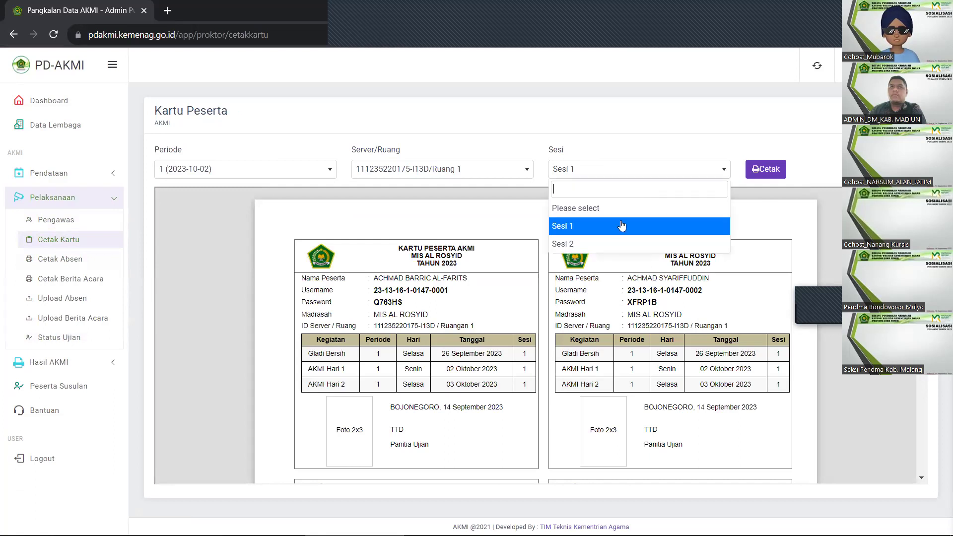
click(606, 245)
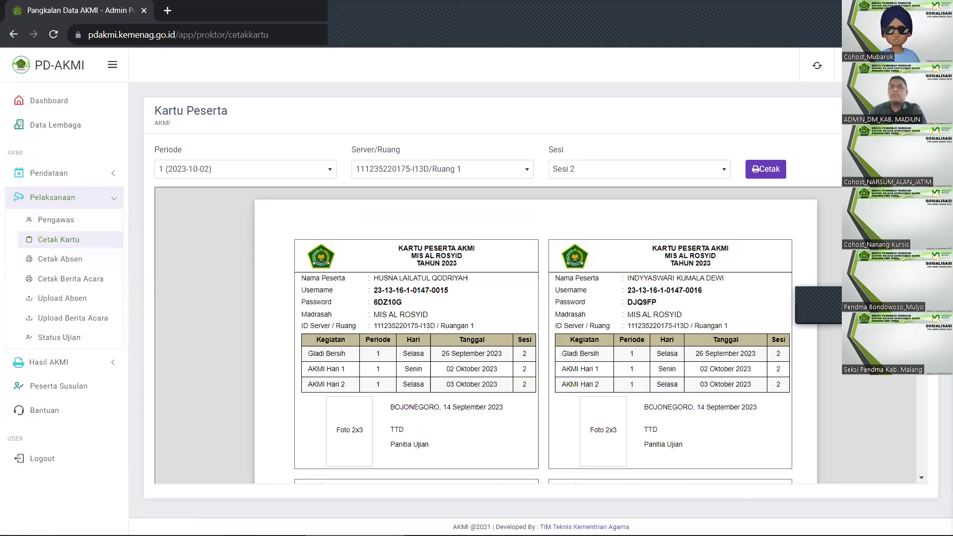
scroll(917, 414, down, 15)
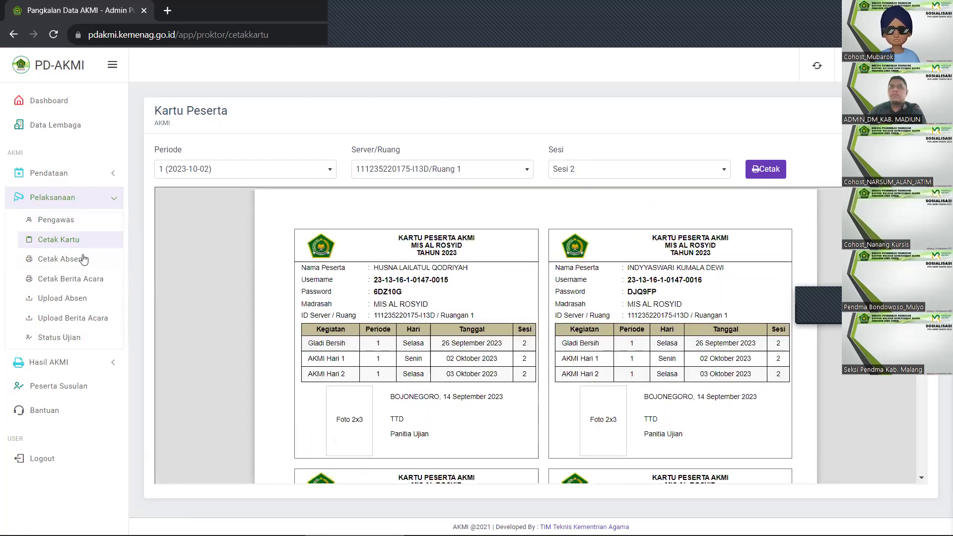
Display the Cetak Absen attendance list for Sesi 1, and check the available server/room and period options.
click(54, 262)
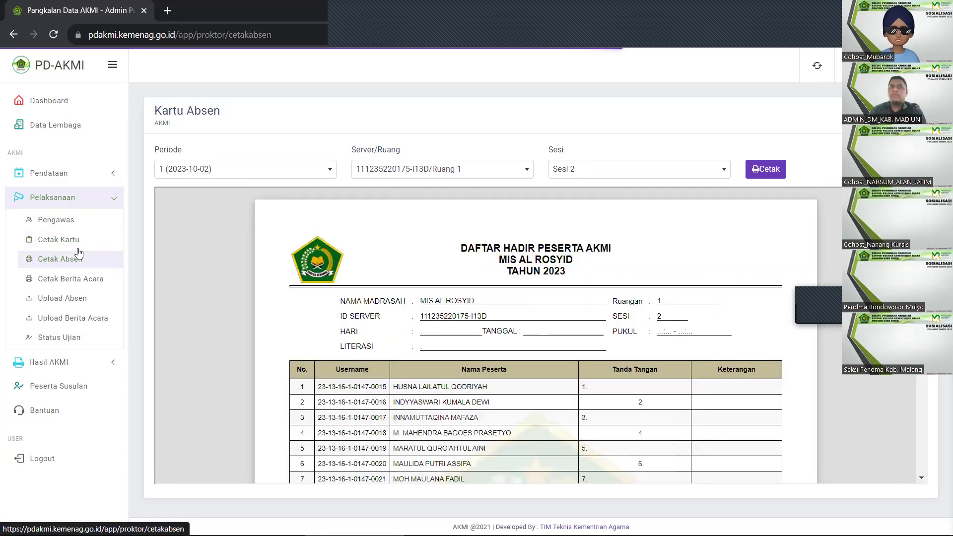
click(668, 177)
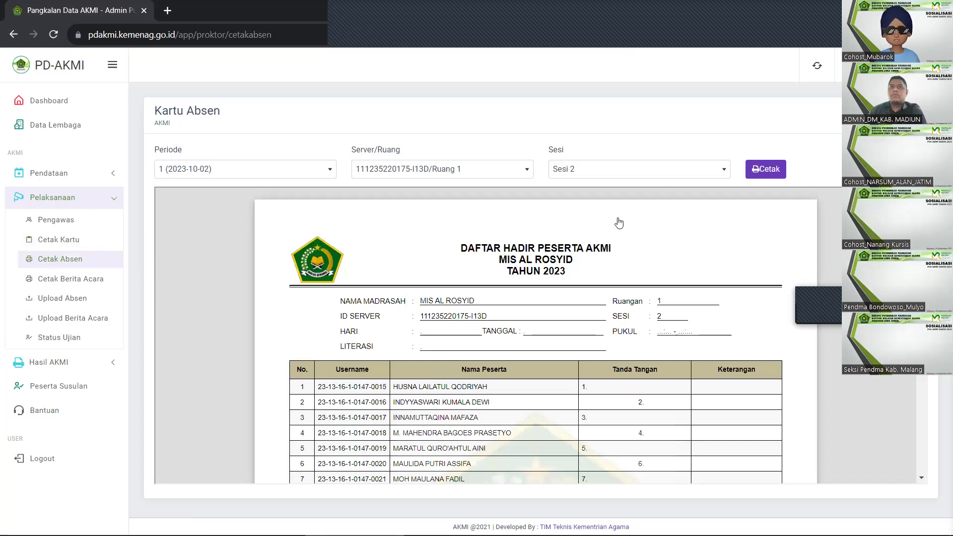
click(618, 226)
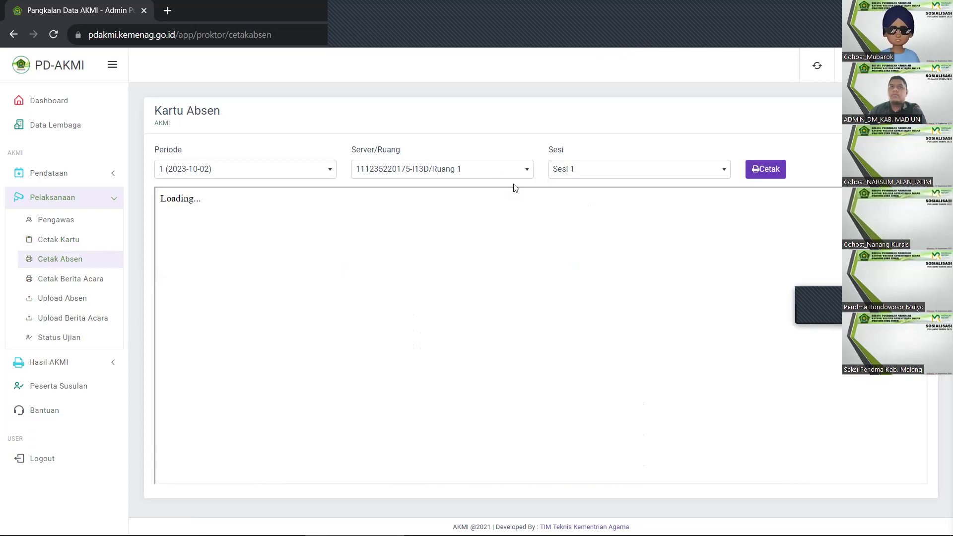
click(489, 175)
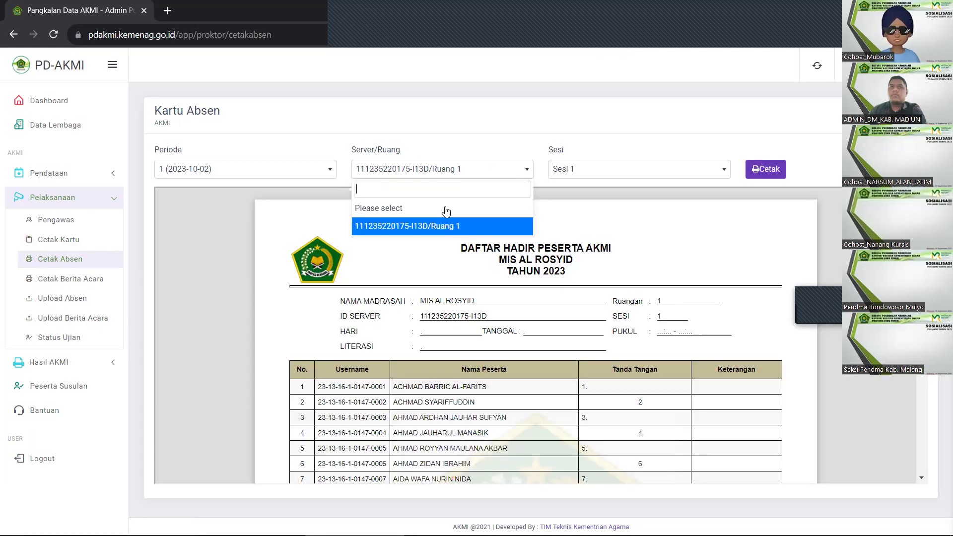
click(277, 177)
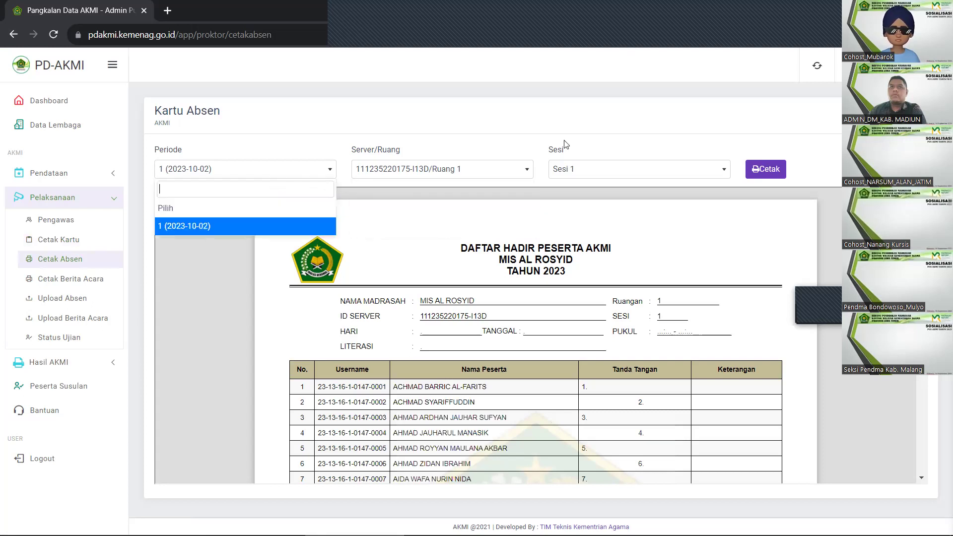
click(195, 262)
Display the Cetak Berita Acara form for Sesi 2 and review it down to the signature section.
click(94, 279)
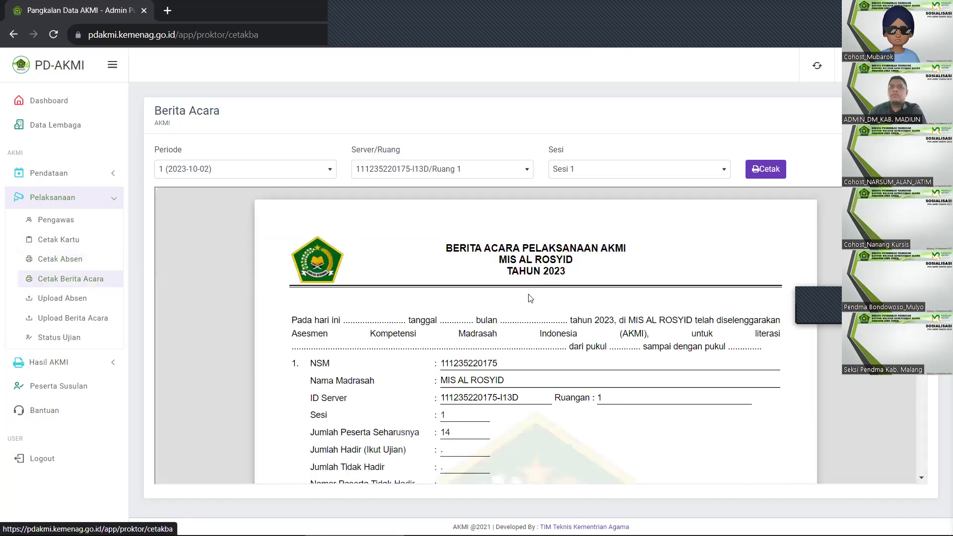
click(640, 170)
click(642, 171)
click(641, 171)
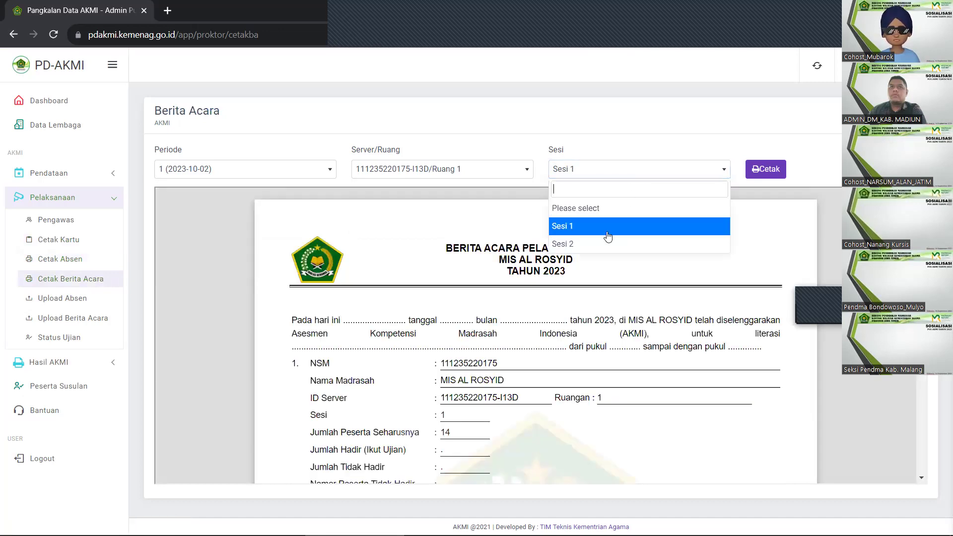
click(585, 243)
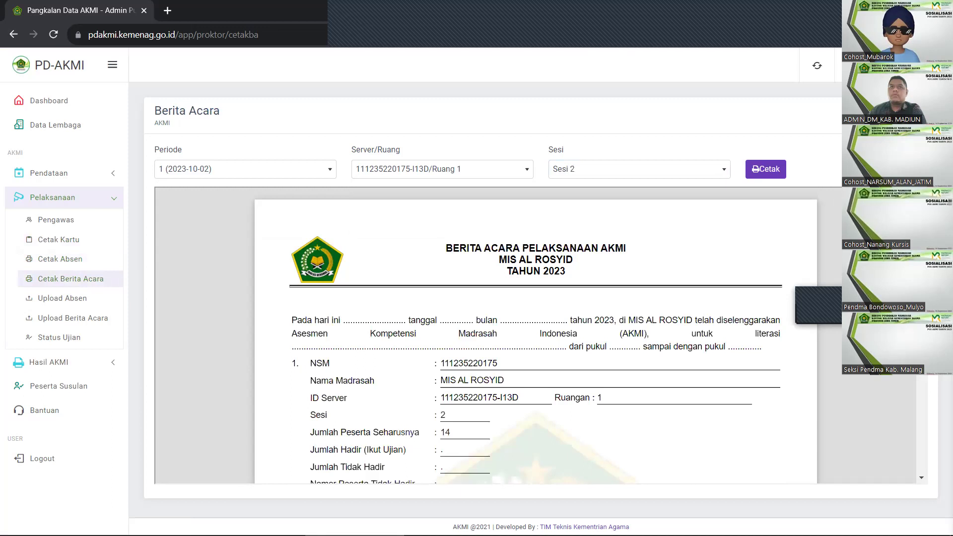
scroll(536, 336, down, 10)
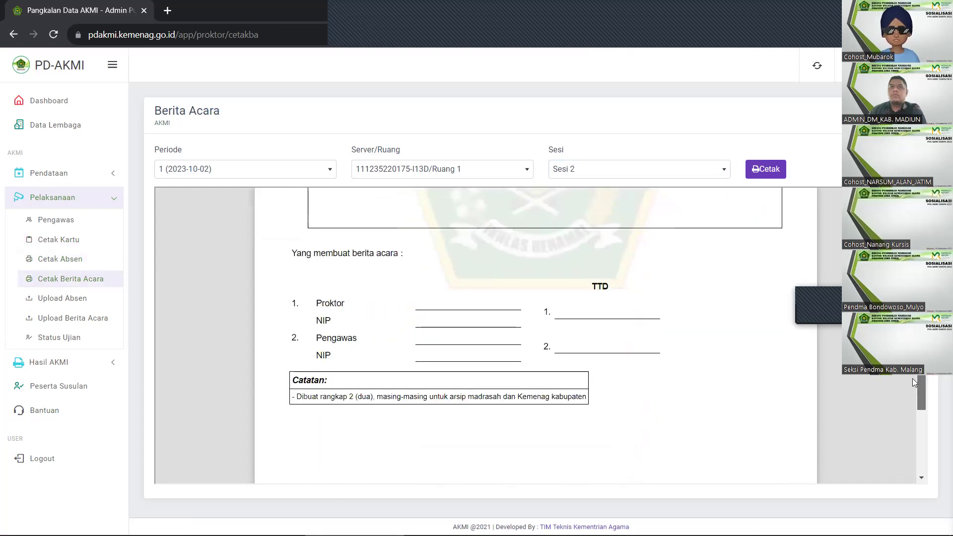
scroll(536, 335, up, 7)
scroll(535, 336, up, 3)
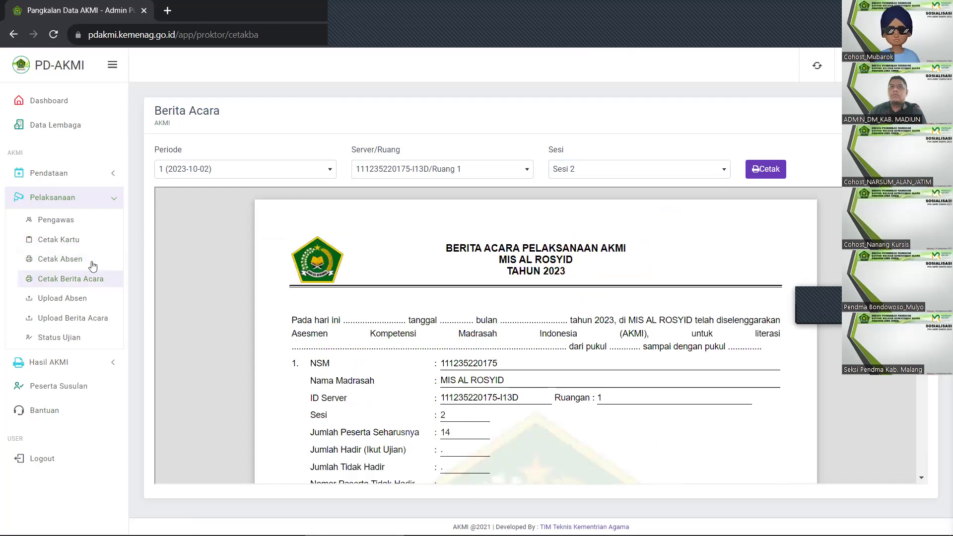
Review the Upload Absen and Upload Berita Acara pages, and open Status Ujian.
click(84, 303)
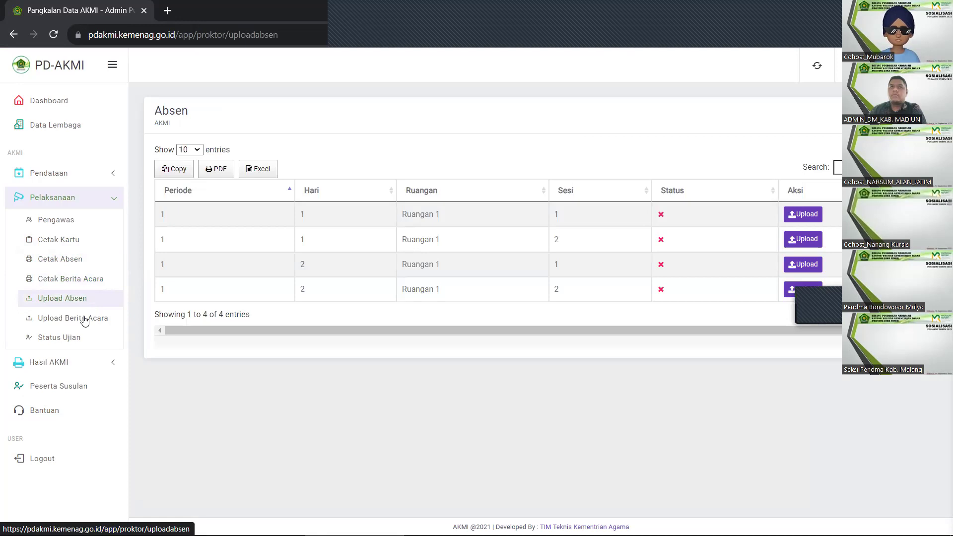
click(84, 321)
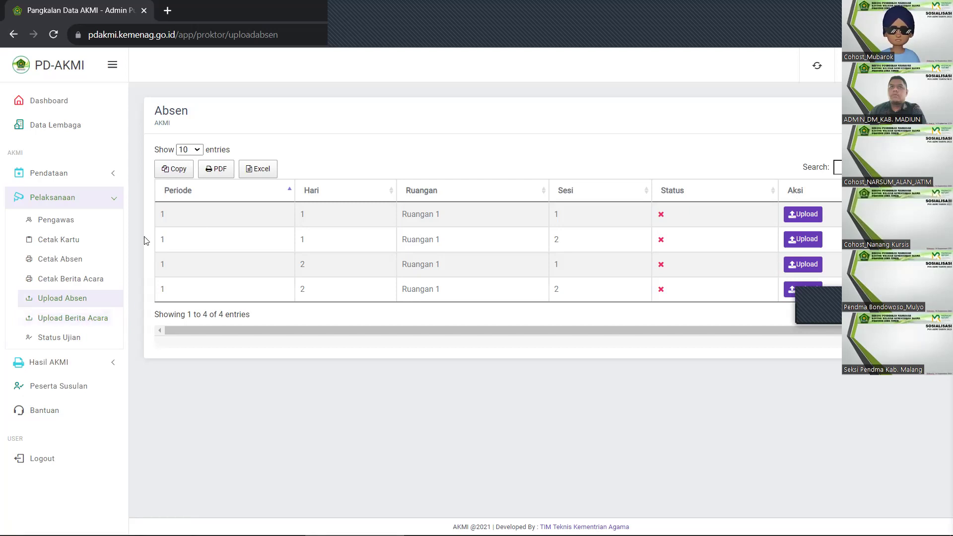
click(92, 324)
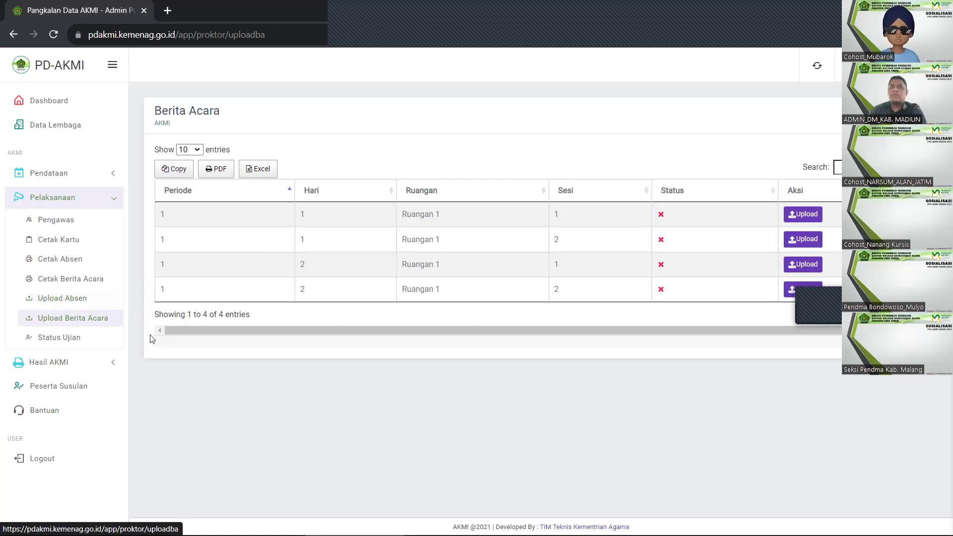
click(65, 349)
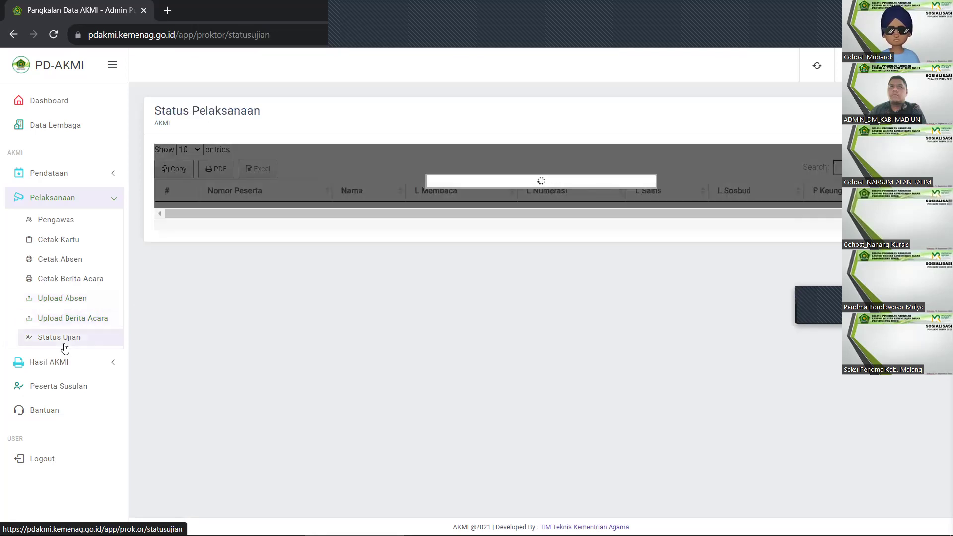